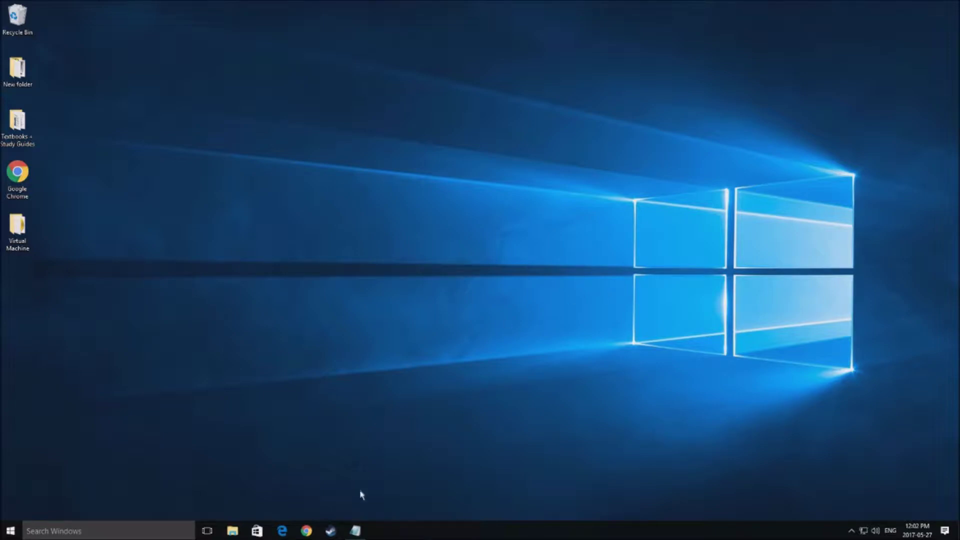
Step: Restore the Links.txt notes listing the VirtualBox, Linux Mint, Imagine and Windows Server 2016 links
{"action": "left_click", "coordinate": [355, 530]}
Step: Copy the VirtualBox downloads address from the notes and load it in Chrome
{"action": "left_click_drag", "start_coordinate": [902, 88], "coordinate": [502, 9]}
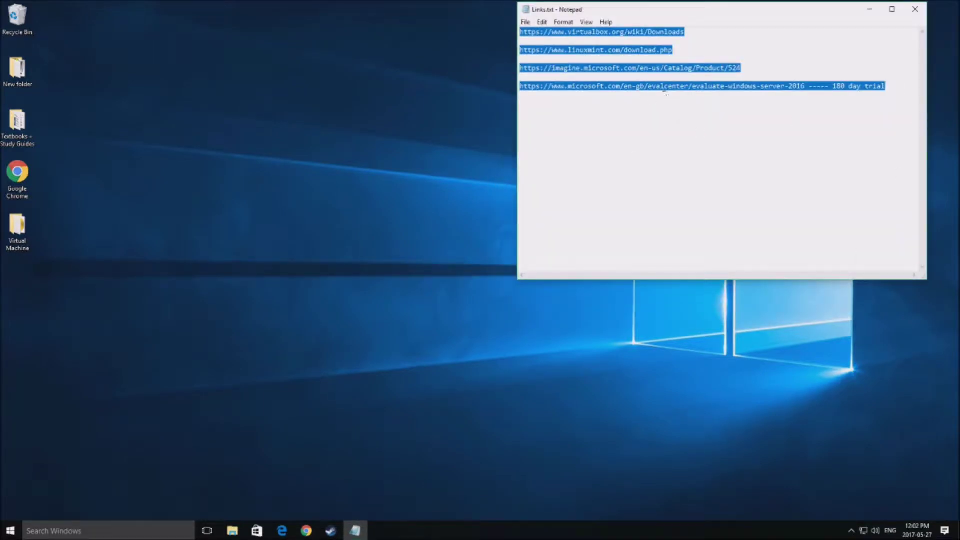
{"action": "left_click", "coordinate": [626, 83]}
{"action": "left_click_drag", "start_coordinate": [695, 34], "coordinate": [505, 26]}
{"action": "key", "text": "ctrl+c"}
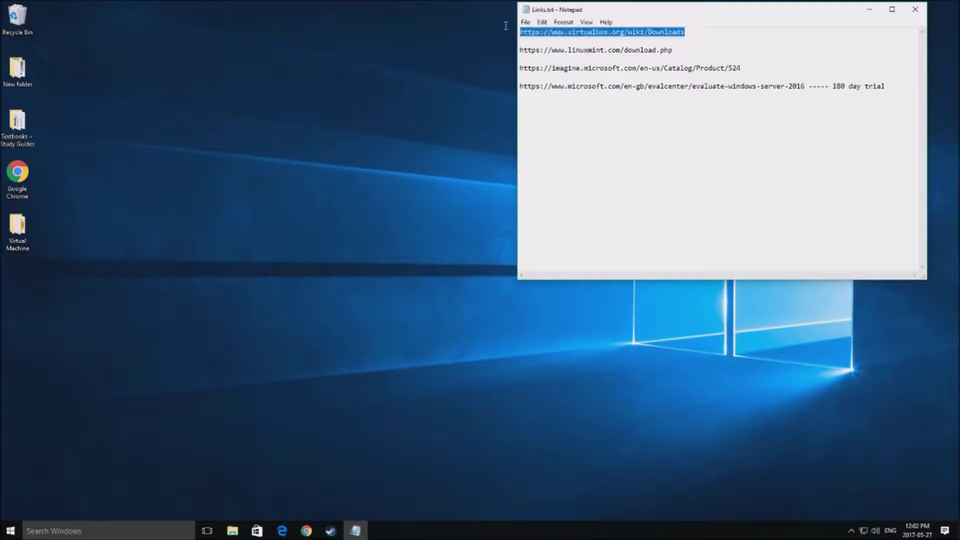
{"action": "left_click", "coordinate": [306, 530]}
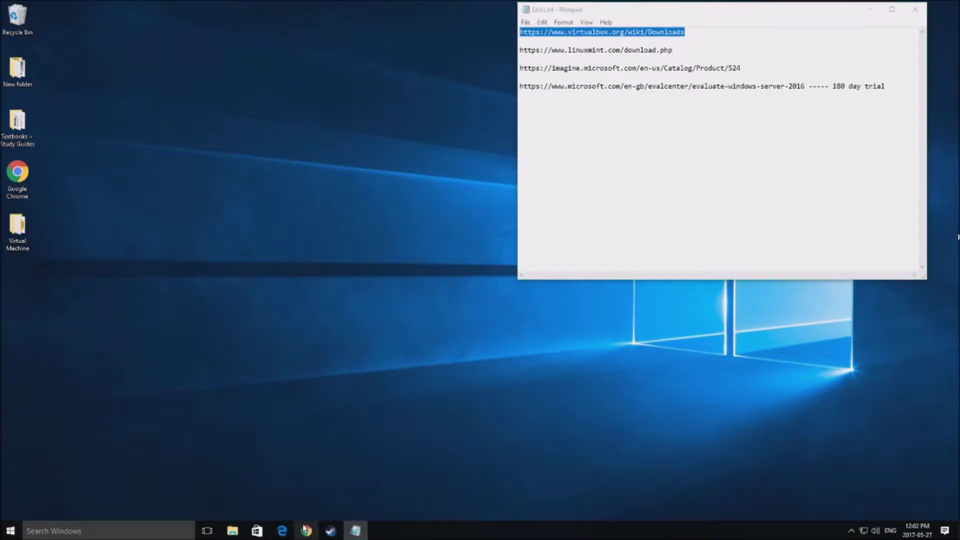
{"action": "left_click", "coordinate": [196, 22]}
{"action": "key", "text": "ctrl+v"}
{"action": "key", "text": "Return"}
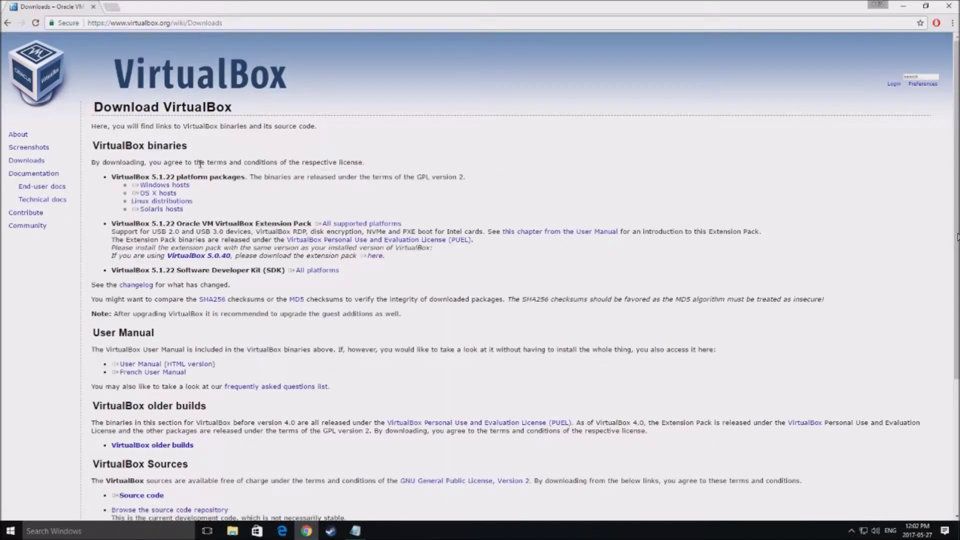
Step: Highlight the Windows hosts and older builds links on the VirtualBox downloads page
{"action": "left_click_drag", "start_coordinate": [190, 185], "coordinate": [136, 186]}
{"action": "left_click", "coordinate": [217, 192]}
{"action": "scroll", "coordinate": [274, 178], "scroll_direction": "down", "scroll_amount": 3}
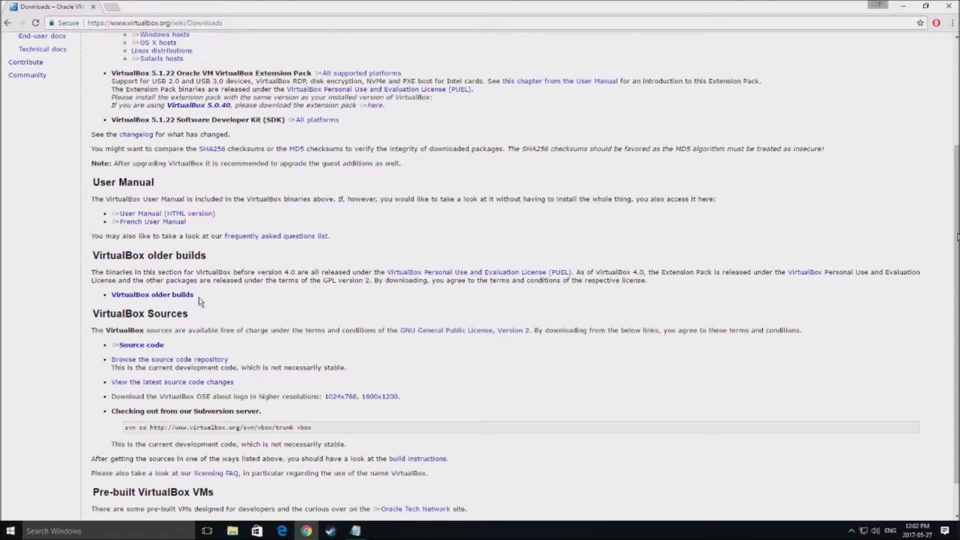
{"action": "left_click_drag", "start_coordinate": [199, 300], "coordinate": [111, 299]}
{"action": "left_click", "coordinate": [243, 276]}
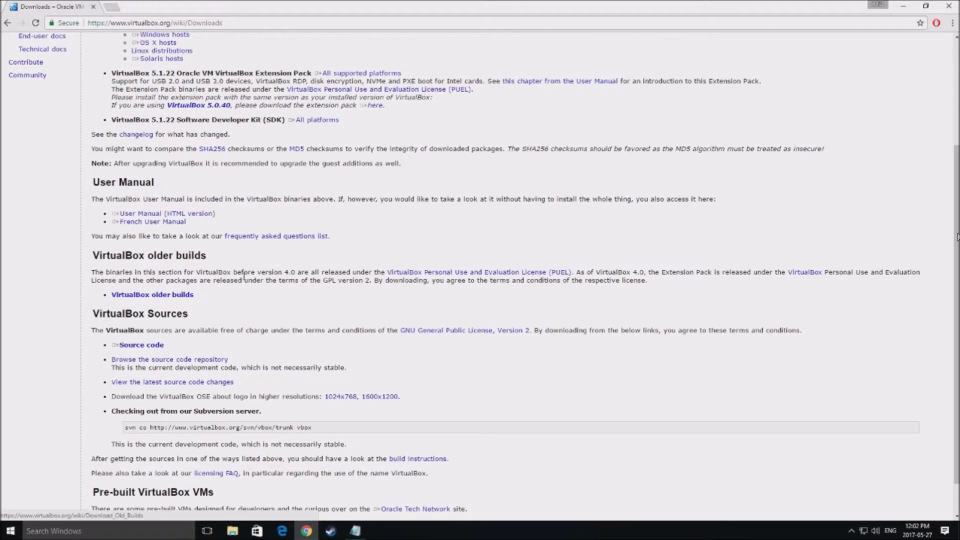
{"action": "scroll", "coordinate": [244, 276], "scroll_direction": "up", "scroll_amount": 3}
{"action": "left_click_drag", "start_coordinate": [186, 187], "coordinate": [184, 190]}
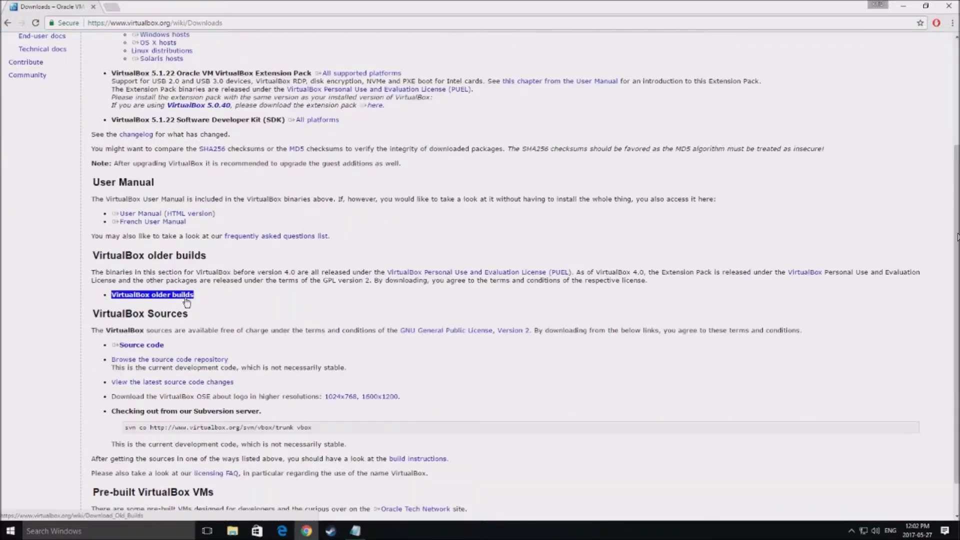
{"action": "left_click", "coordinate": [256, 268]}
{"action": "scroll", "coordinate": [256, 267], "scroll_direction": "up", "scroll_amount": 10}
Step: Start the VirtualBox 5.1.22 Windows hosts installer download, then cancel it
{"action": "left_click_drag", "start_coordinate": [186, 187], "coordinate": [184, 190]}
{"action": "left_click", "coordinate": [183, 190]}
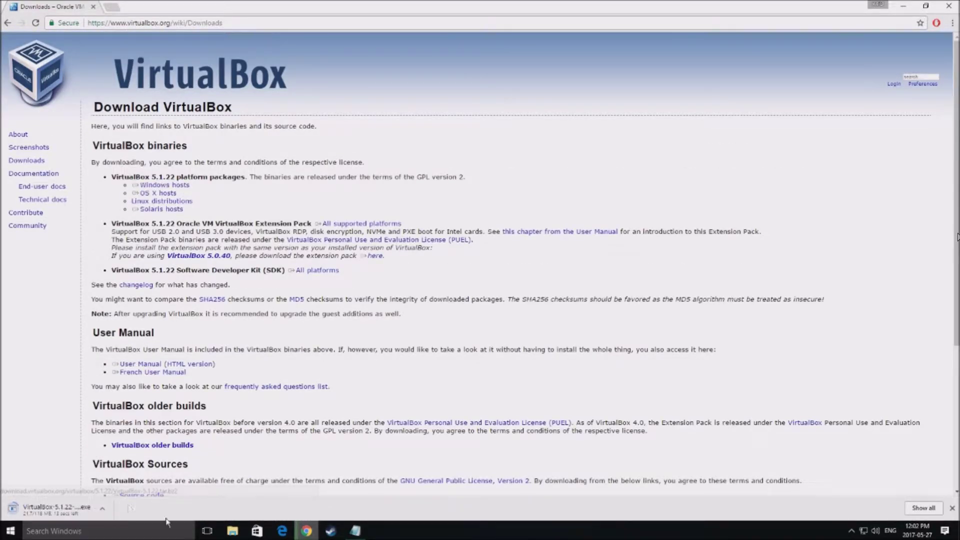
{"action": "left_click", "coordinate": [106, 510]}
{"action": "left_click", "coordinate": [125, 499]}
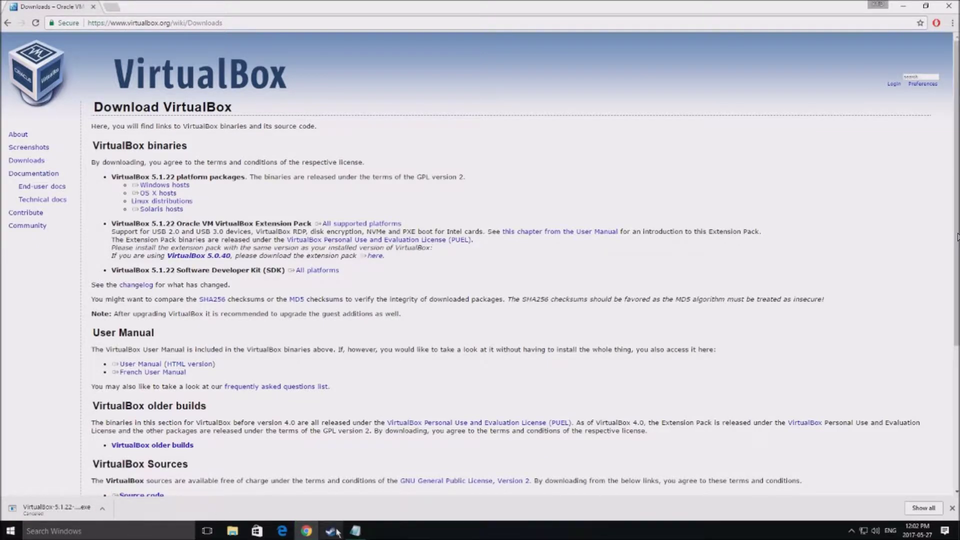
{"action": "left_click", "coordinate": [355, 530]}
Step: Paste the linuxmint.com/download.php address into Chrome and load the Linux Mint download page
{"action": "left_click_drag", "start_coordinate": [691, 51], "coordinate": [520, 51]}
{"action": "key", "text": "ctrl+c"}
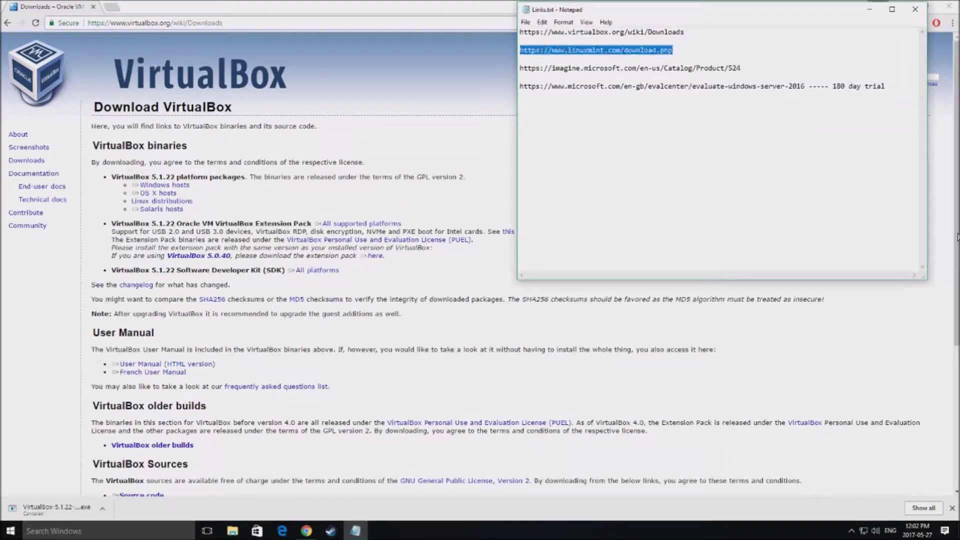
{"action": "left_click", "coordinate": [215, 23]}
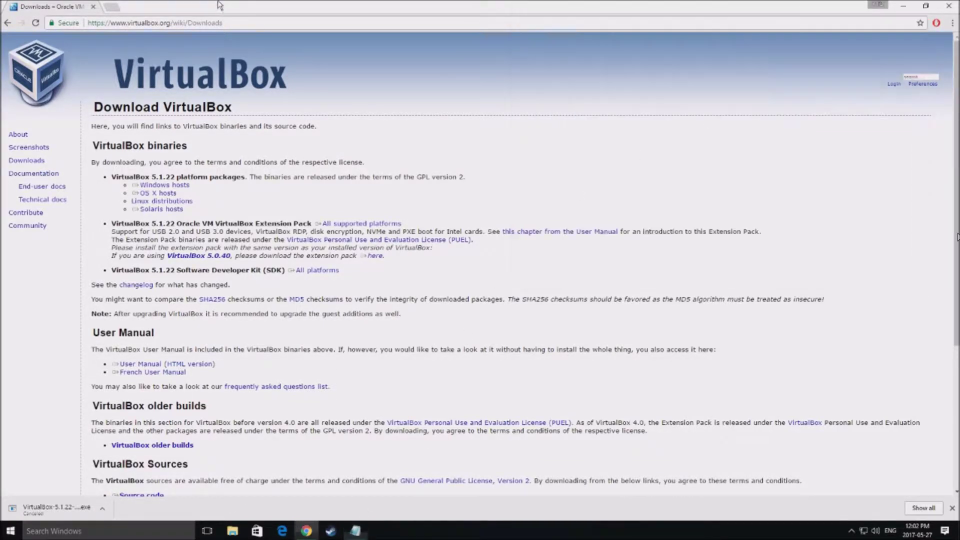
{"action": "key", "text": "ctrl+v"}
{"action": "key", "text": "Return"}
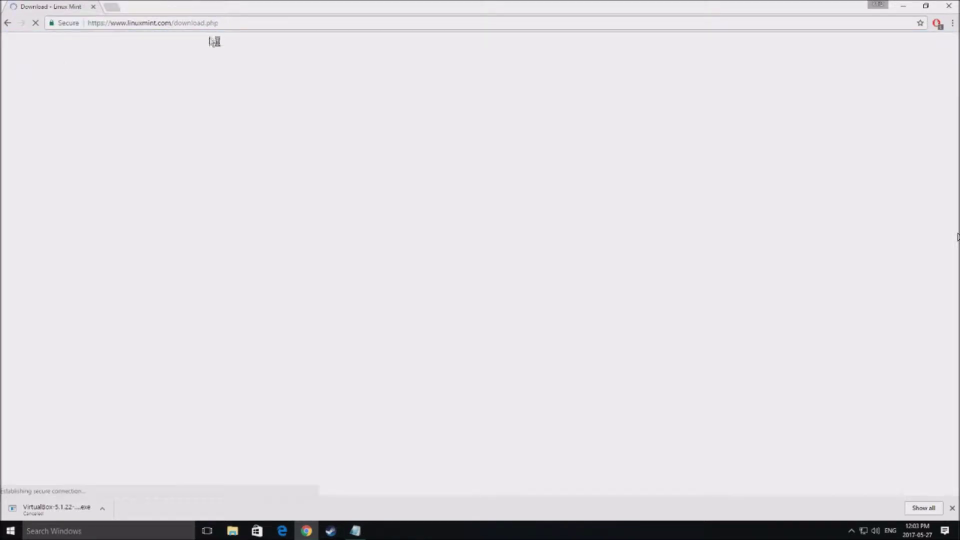
{"action": "scroll", "coordinate": [511, 352], "scroll_direction": "down", "scroll_amount": 2}
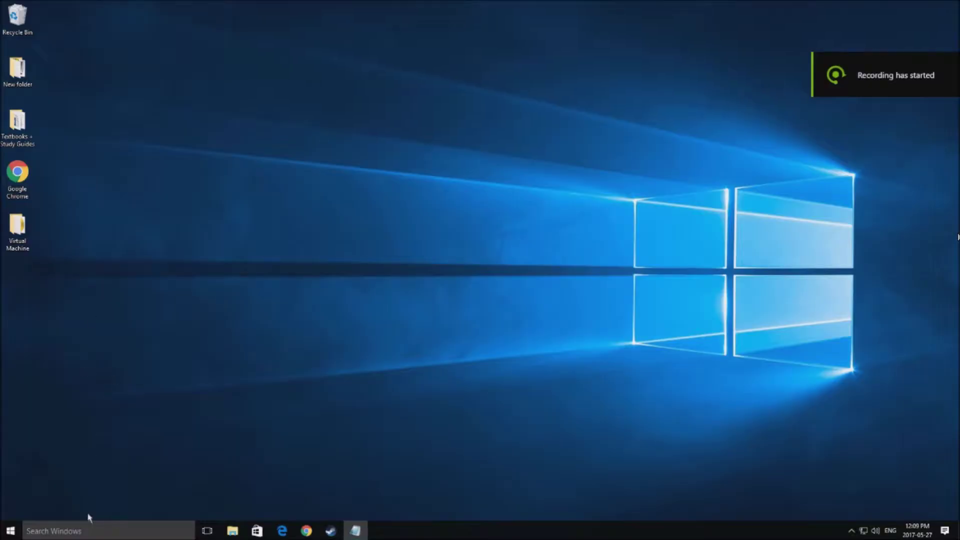
{"action": "key", "text": "super"}
{"action": "type", "text": "run"}
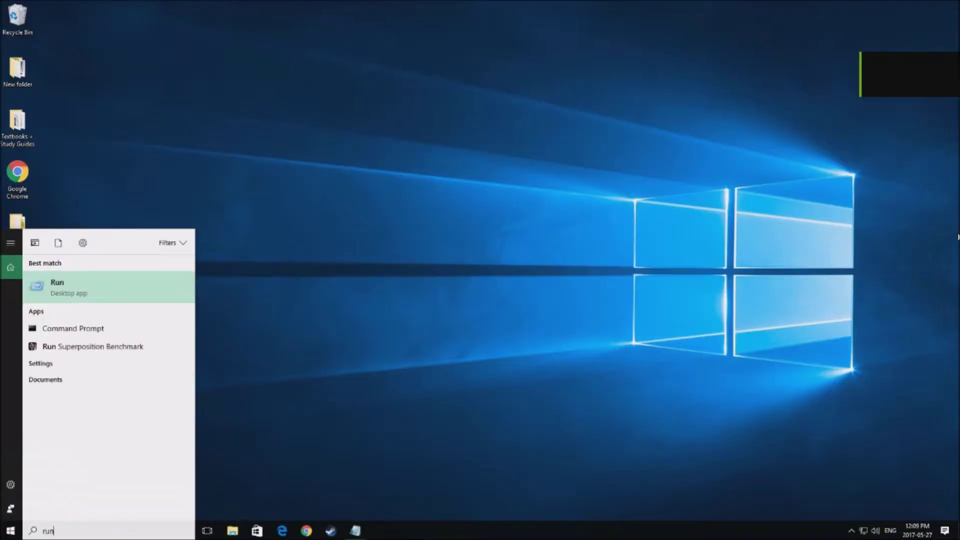
{"action": "key", "text": "Return"}
{"action": "left_click", "coordinate": [85, 469]}
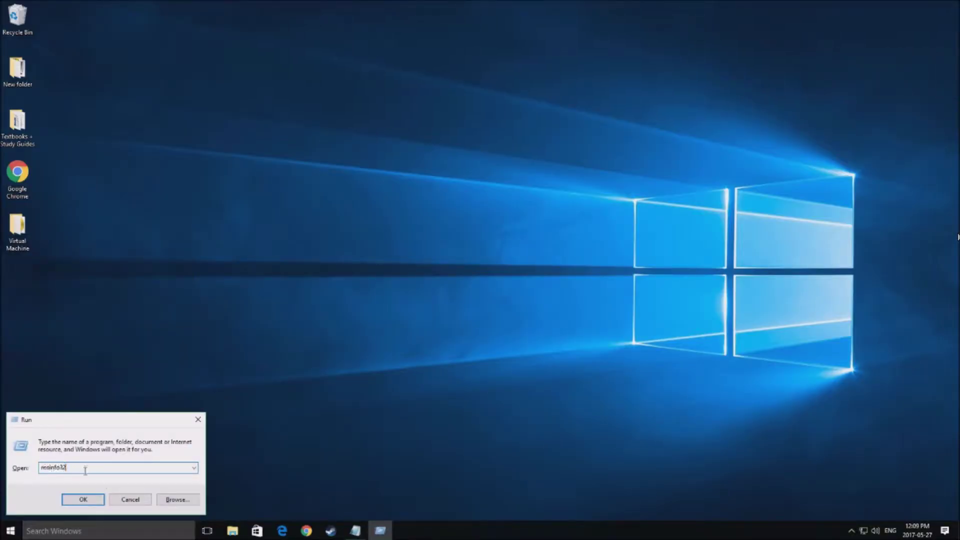
{"action": "double_click", "coordinate": [89, 469]}
{"action": "left_click", "coordinate": [81, 499]}
{"action": "left_click", "coordinate": [431, 147]}
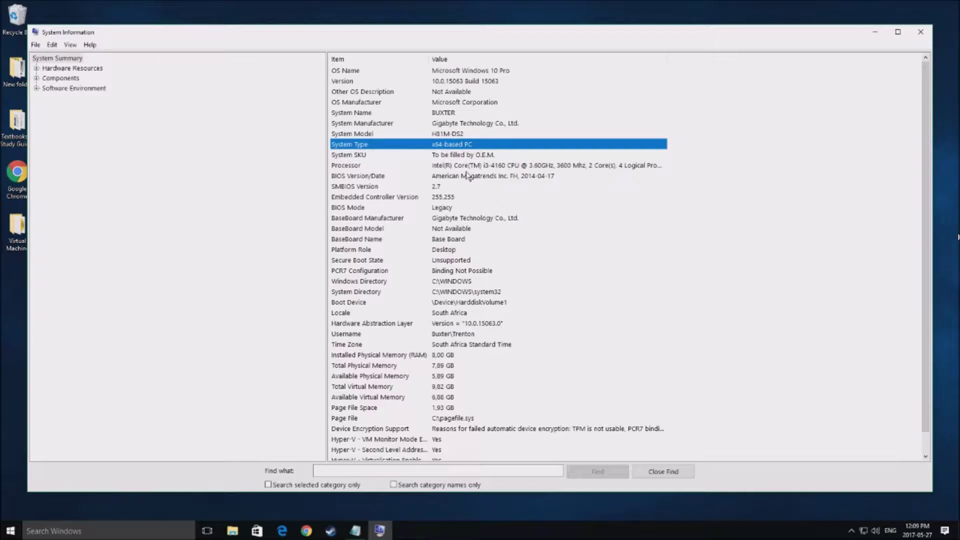
{"action": "left_click", "coordinate": [920, 31]}
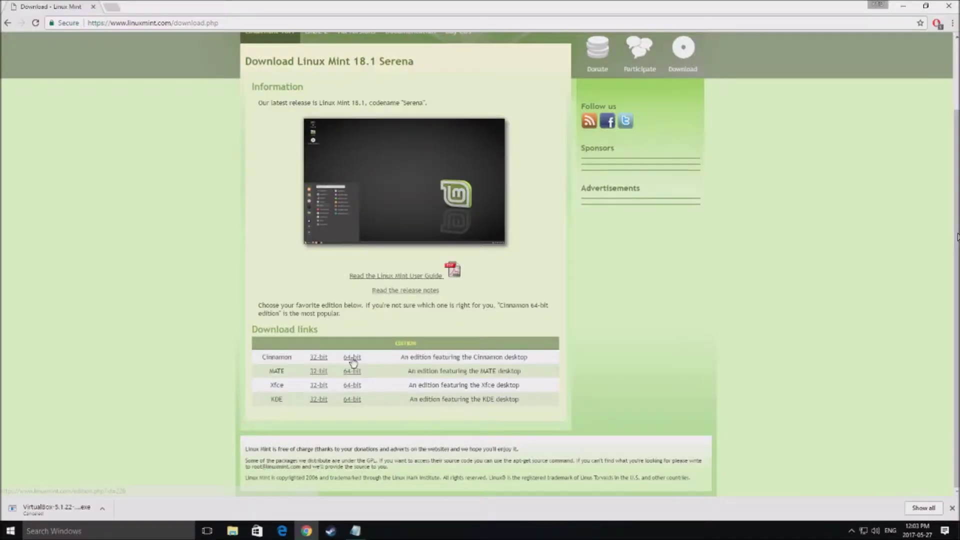
Step: Download the Linux Mint 18.1 MATE 64-bit ISO via the EvoWise CDN mirror, then cancel it
{"action": "left_click", "coordinate": [352, 375]}
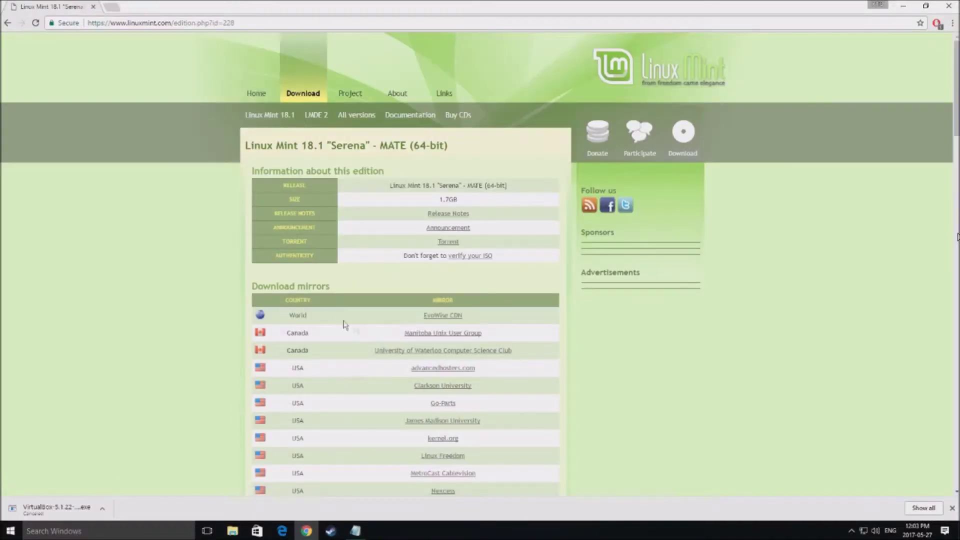
{"action": "left_click", "coordinate": [440, 316]}
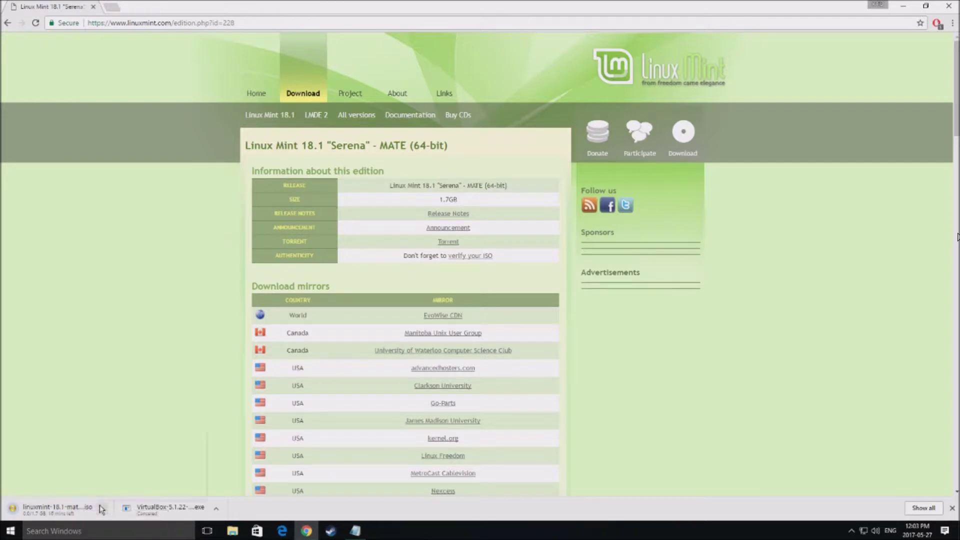
{"action": "left_click", "coordinate": [101, 508]}
{"action": "left_click", "coordinate": [114, 494]}
{"action": "left_click", "coordinate": [355, 530]}
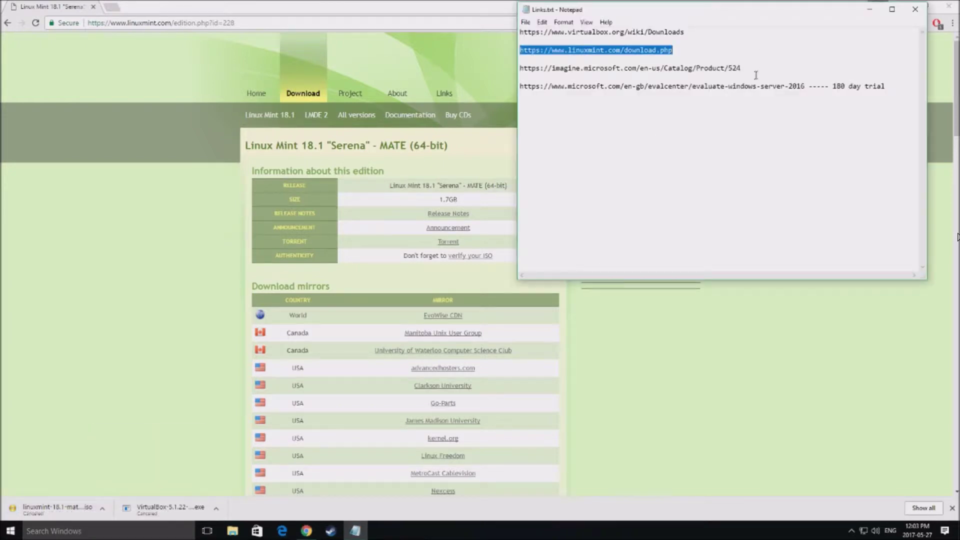
Step: Copy the imagine.microsoft.com address from the notes and load the Windows Server 2016 page
{"action": "left_click", "coordinate": [750, 69]}
{"action": "left_click", "coordinate": [520, 68], "text": "shift"}
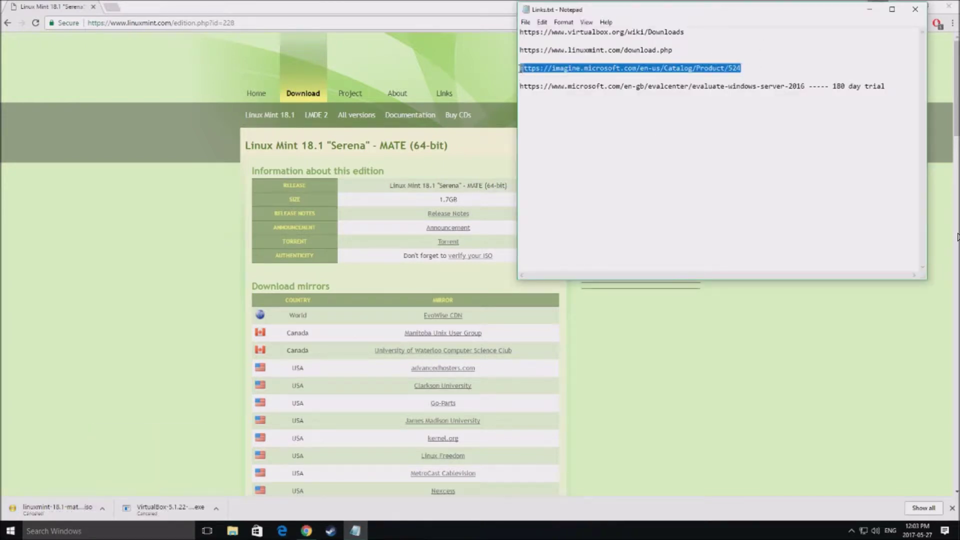
{"action": "key", "text": "ctrl+c"}
{"action": "left_click", "coordinate": [331, 18]}
{"action": "key", "text": "ctrl+v"}
{"action": "key", "text": "Return"}
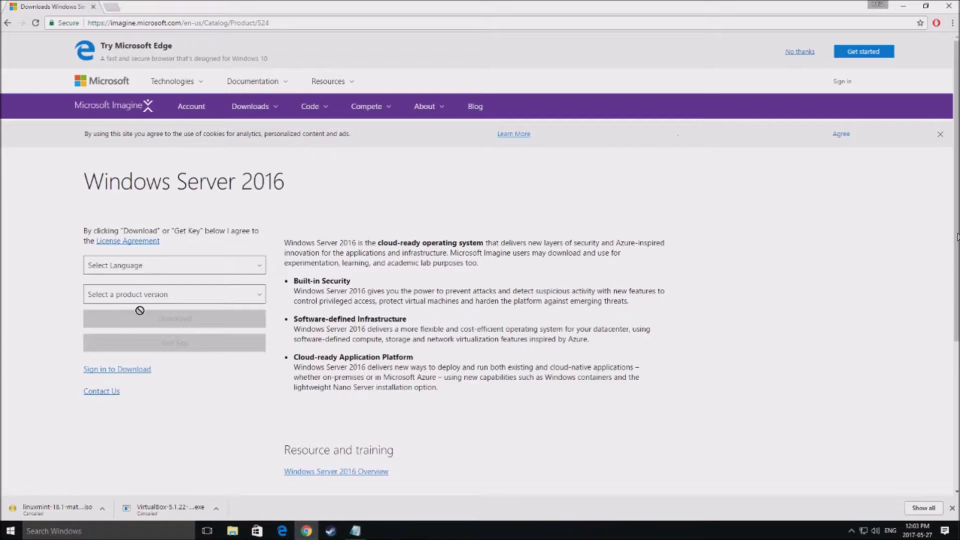
Step: Choose English and Standard 64-bit, then proceed to Sign in to Download
{"action": "left_click", "coordinate": [178, 266]}
{"action": "left_click", "coordinate": [143, 281]}
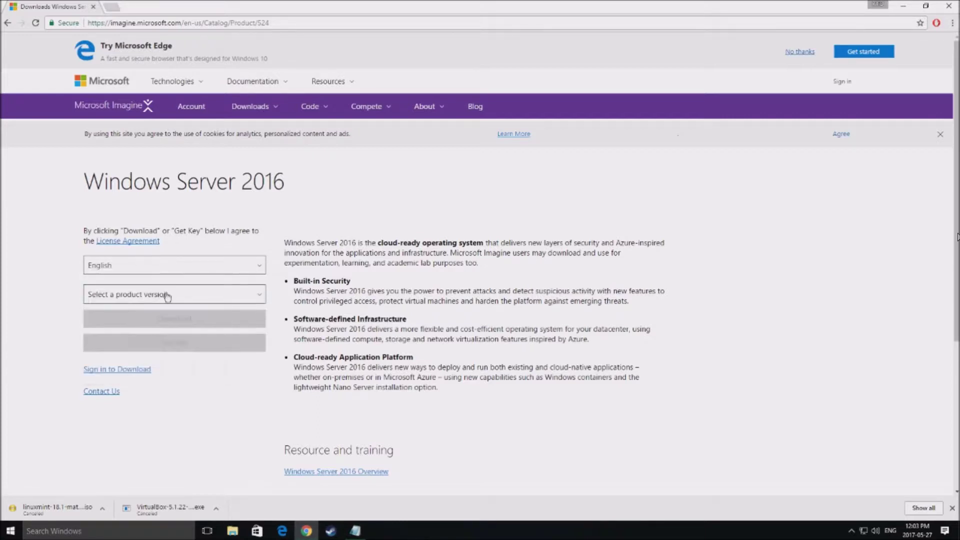
{"action": "left_click", "coordinate": [165, 295]}
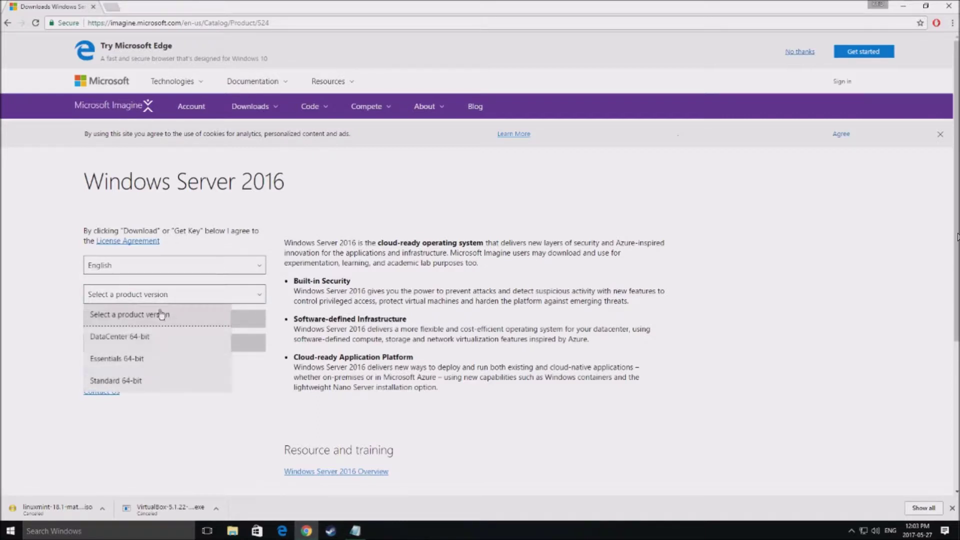
{"action": "left_click", "coordinate": [136, 380]}
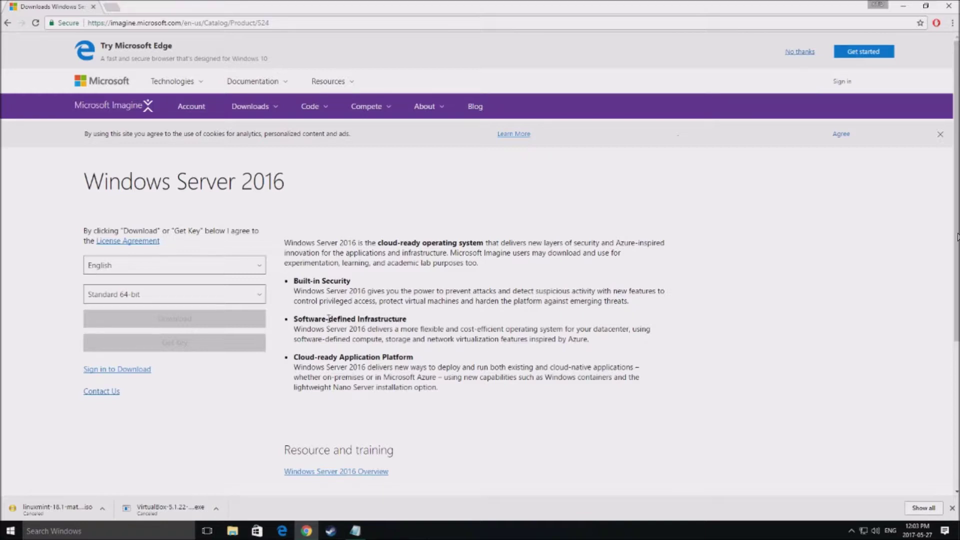
{"action": "left_click", "coordinate": [140, 371]}
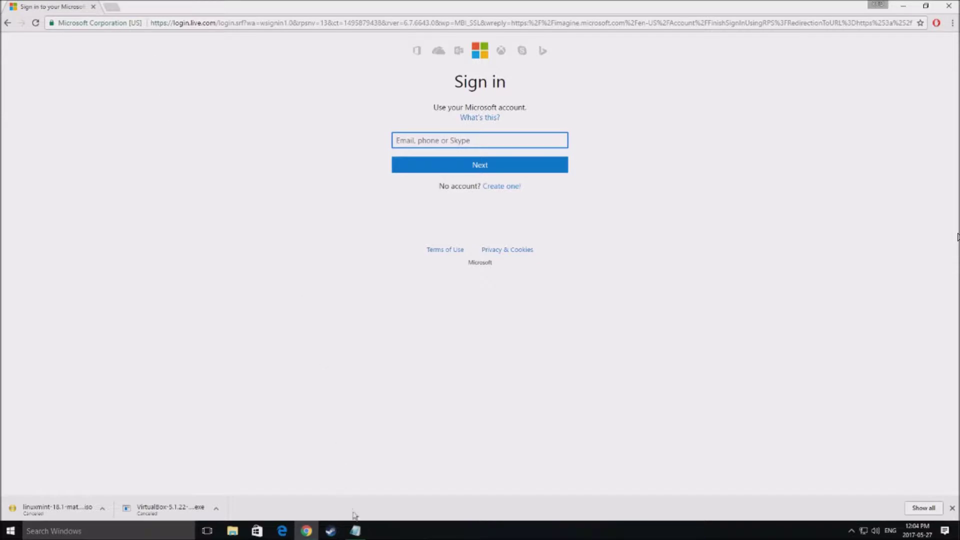
Step: Paste the Windows Server evaluation address from the notes into Chrome's address bar
{"action": "left_click", "coordinate": [355, 530]}
{"action": "left_click", "coordinate": [889, 90]}
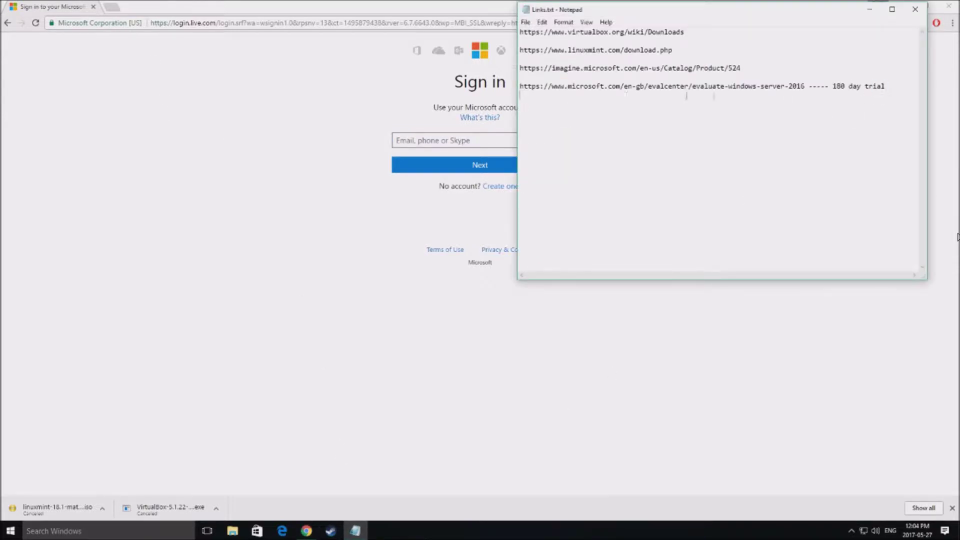
{"action": "left_click", "coordinate": [521, 93], "text": "shift"}
{"action": "left_click", "coordinate": [398, 24]}
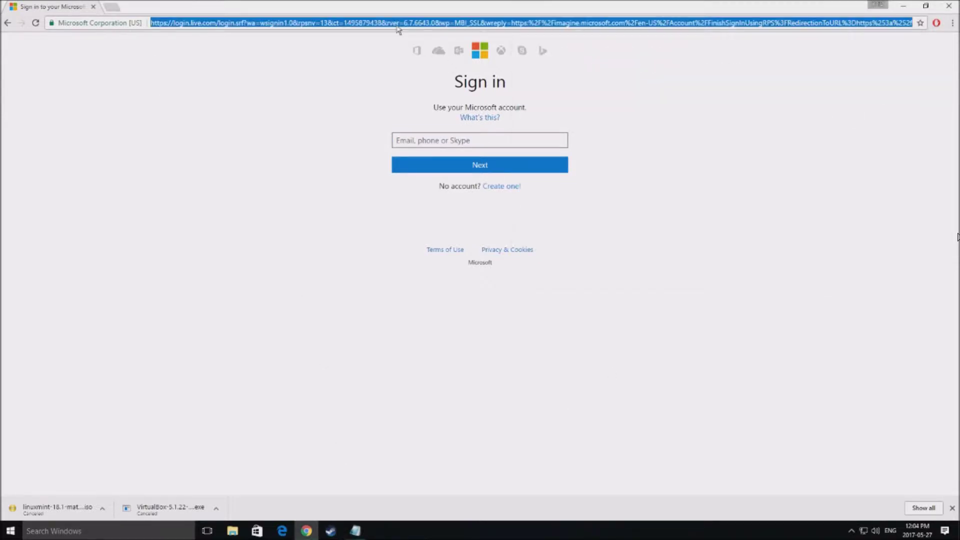
{"action": "key", "text": "ctrl+v"}
Step: Strip the trailing trial note, load evaluate-windows-server-2016, and start registering for the download
{"action": "left_click_drag", "start_coordinate": [407, 23], "coordinate": [354, 24]}
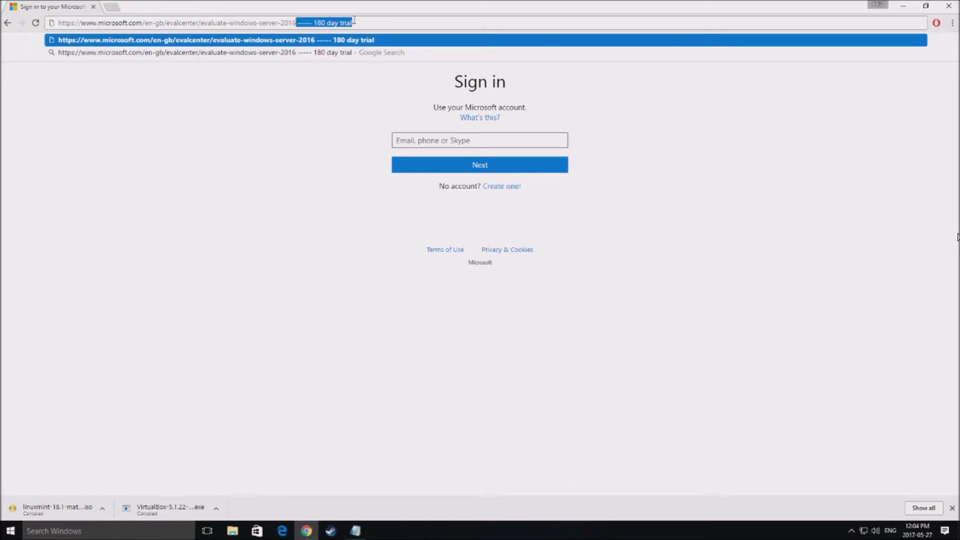
{"action": "key", "text": "BackSpace"}
{"action": "key", "text": "Return"}
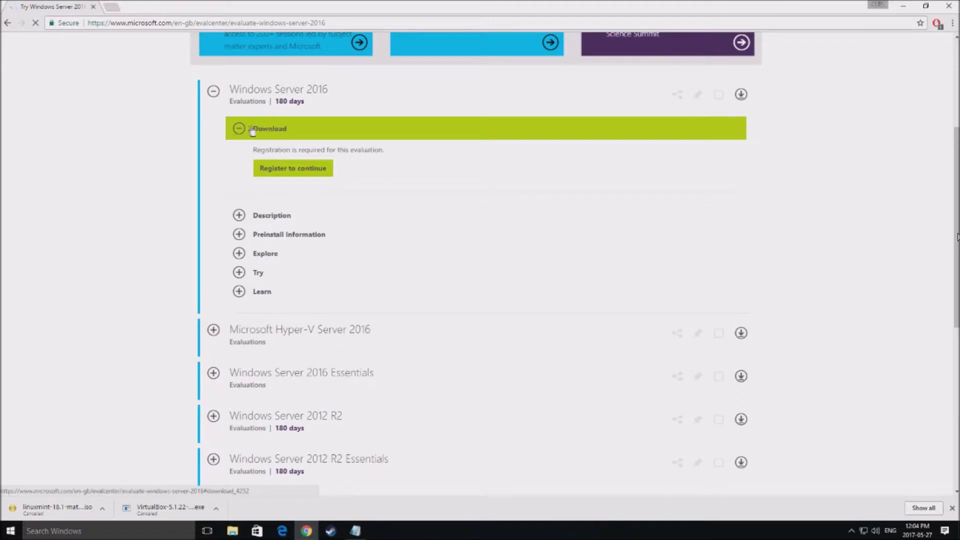
{"action": "left_click", "coordinate": [225, 423]}
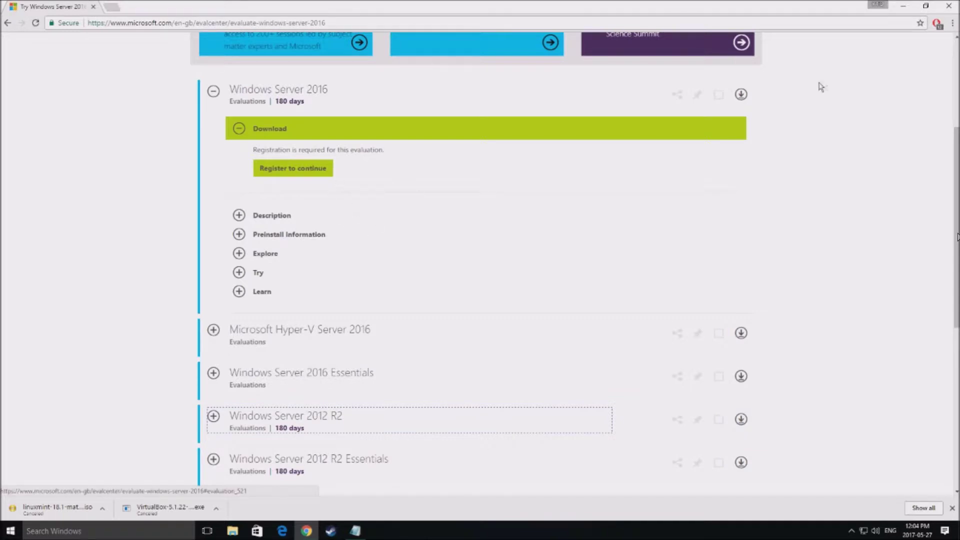
{"action": "left_click", "coordinate": [330, 167]}
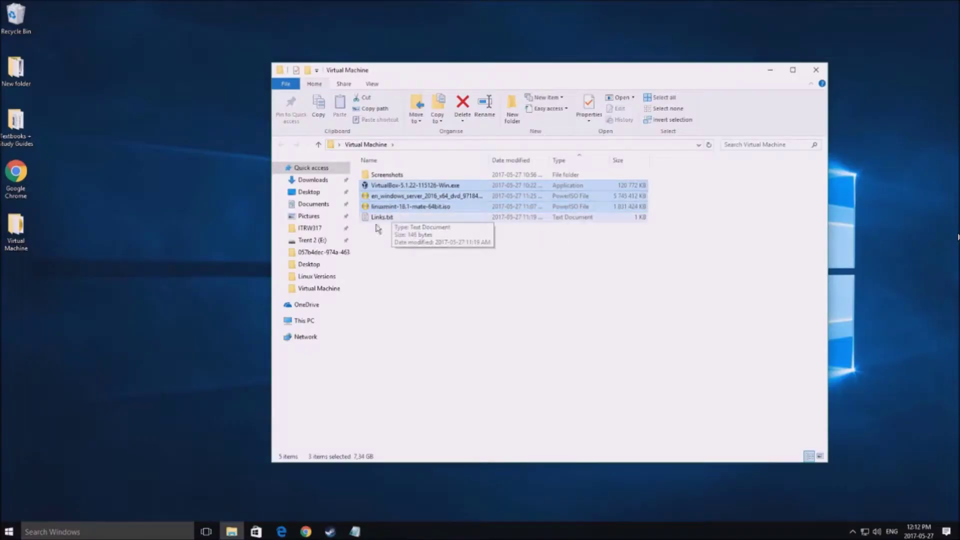
Step: Install VirtualBox 5.1.22 from VirtualBox-5.1.22-115126-Win.exe with default options, then launch the Manager
{"action": "left_click", "coordinate": [415, 186]}
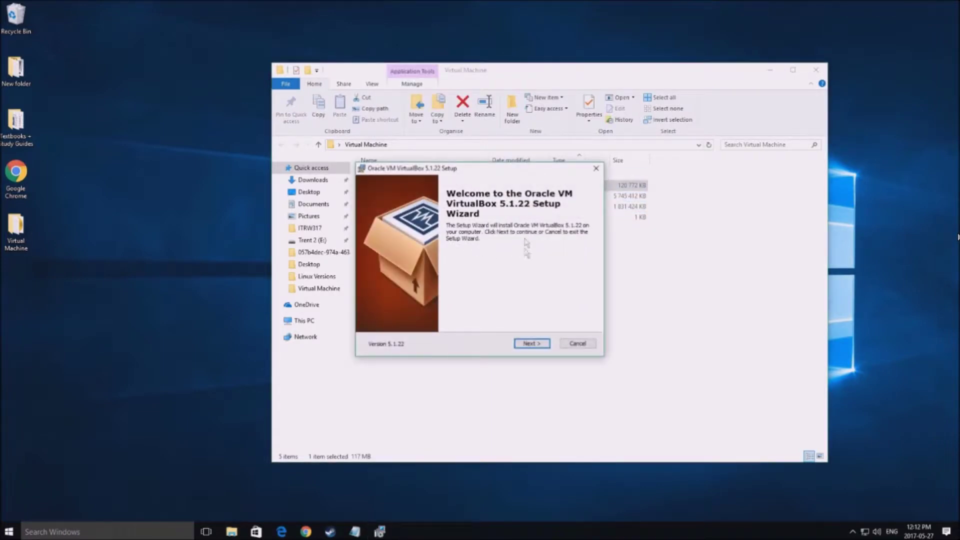
{"action": "left_click", "coordinate": [528, 343]}
{"action": "mouse_move", "coordinate": [430, 290]}
{"action": "left_mouse_down"}
{"action": "mouse_move", "coordinate": [454, 289]}
{"action": "mouse_move", "coordinate": [415, 290]}
{"action": "left_mouse_up"}
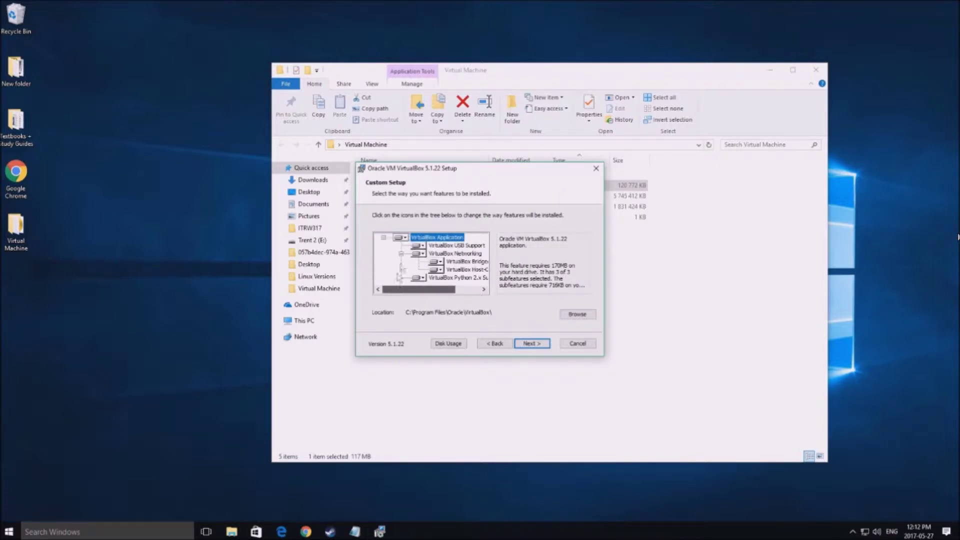
{"action": "left_click", "coordinate": [527, 349]}
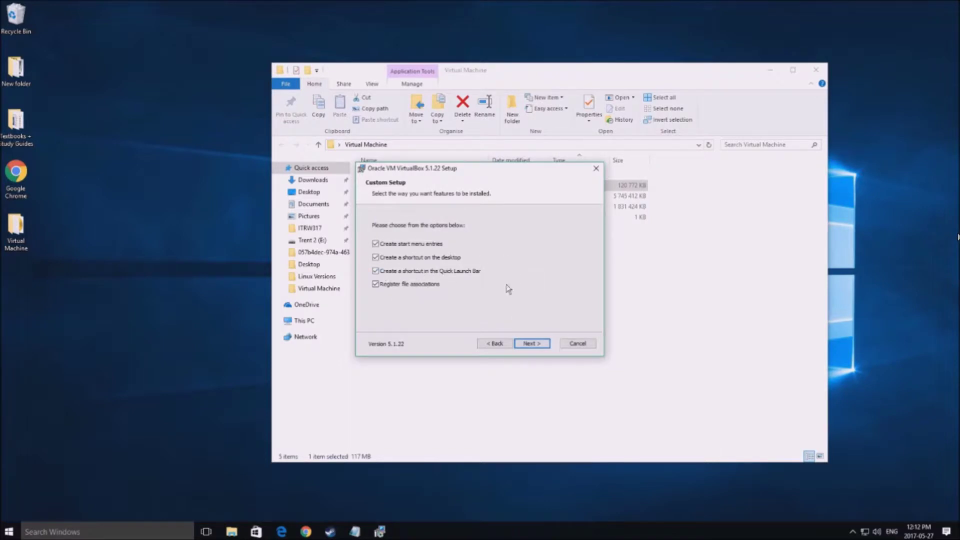
{"action": "left_click", "coordinate": [536, 343]}
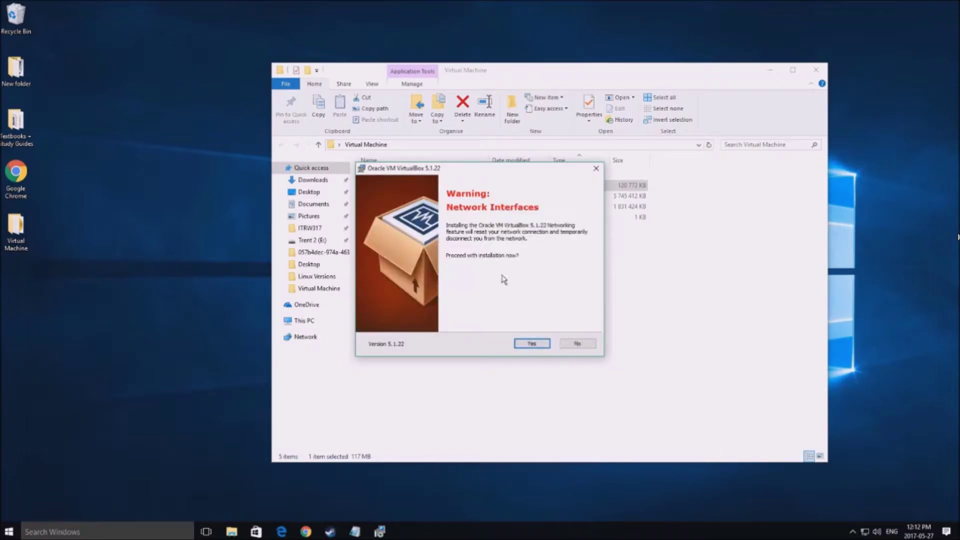
{"action": "left_click", "coordinate": [530, 343]}
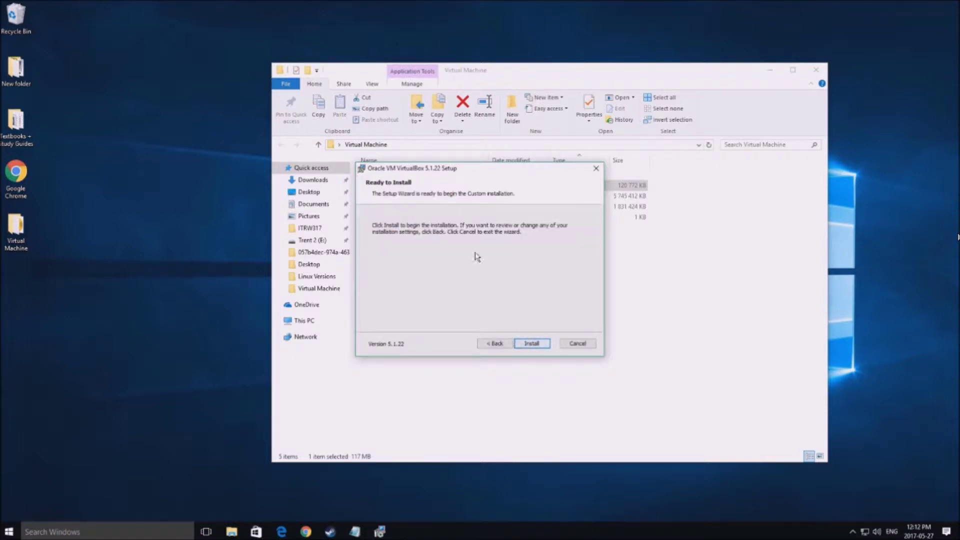
{"action": "left_click", "coordinate": [528, 343]}
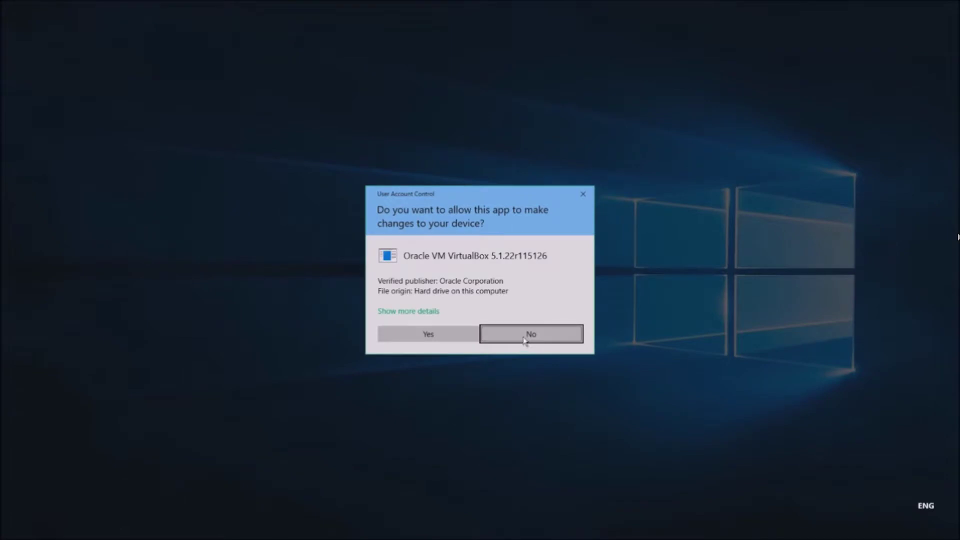
{"action": "left_click", "coordinate": [441, 332]}
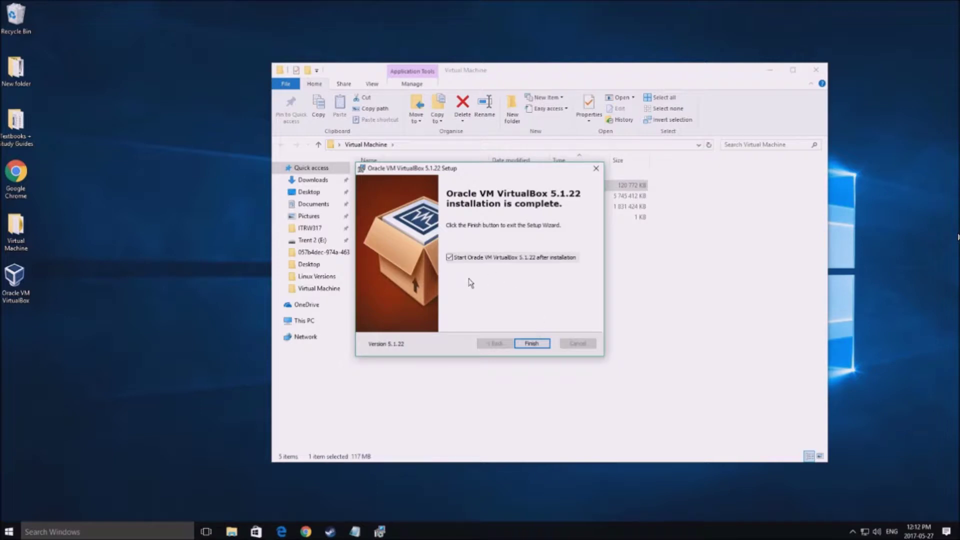
{"action": "left_click", "coordinate": [531, 343]}
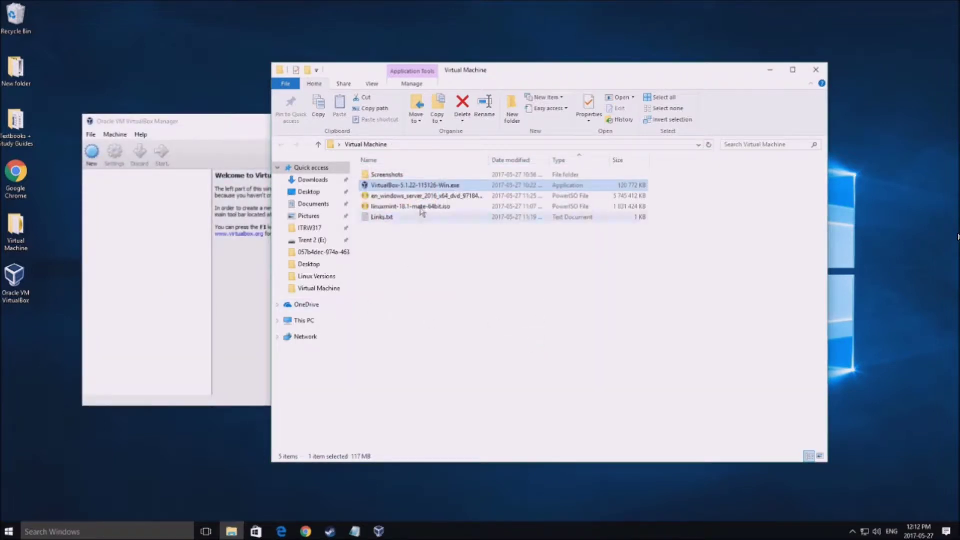
Step: Create a new VM named 'Windows Server 2016' with 3040 MB of memory
{"action": "left_click", "coordinate": [770, 70]}
{"action": "left_click_drag", "start_coordinate": [329, 126], "coordinate": [544, 144]}
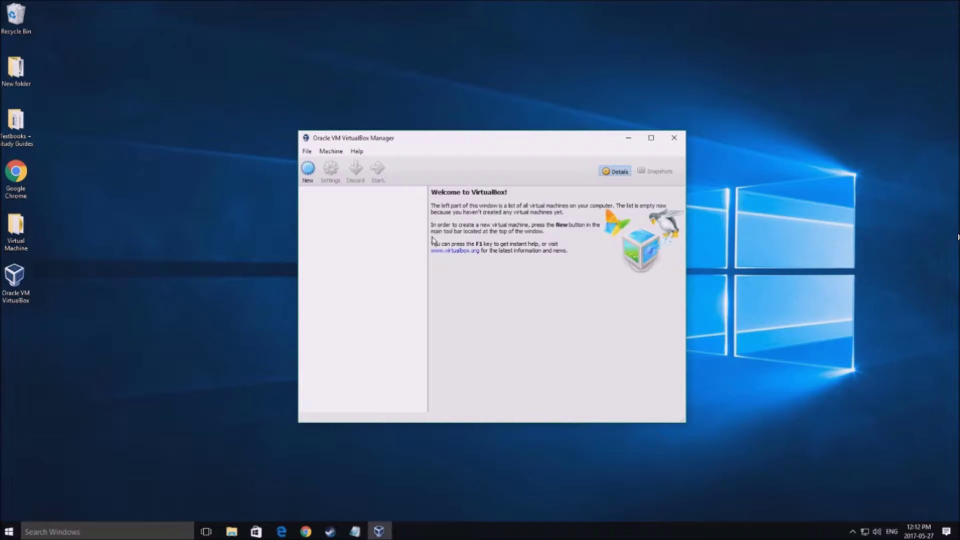
{"action": "left_click", "coordinate": [309, 170]}
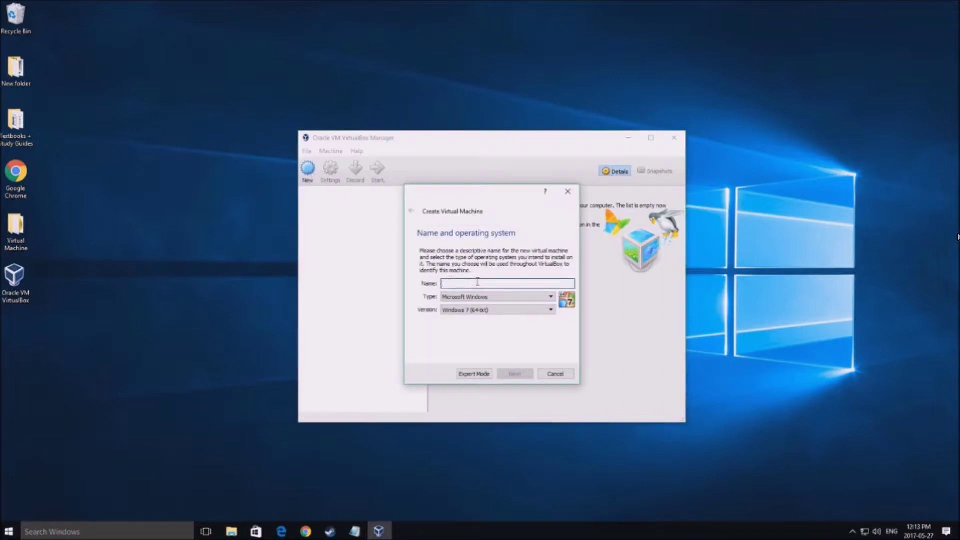
{"action": "type", "text": "W"}
{"action": "type", "text": "indows Server 2016"}
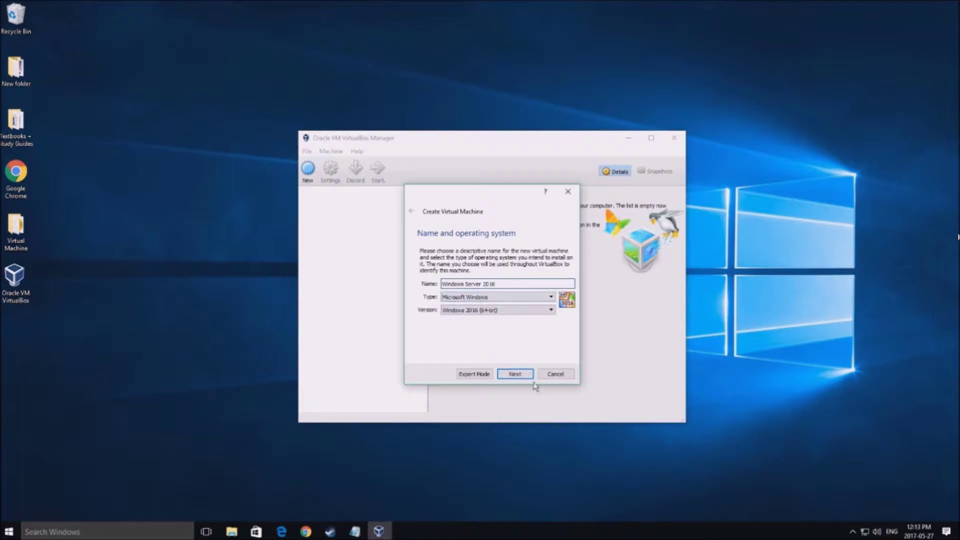
{"action": "left_click", "coordinate": [517, 376]}
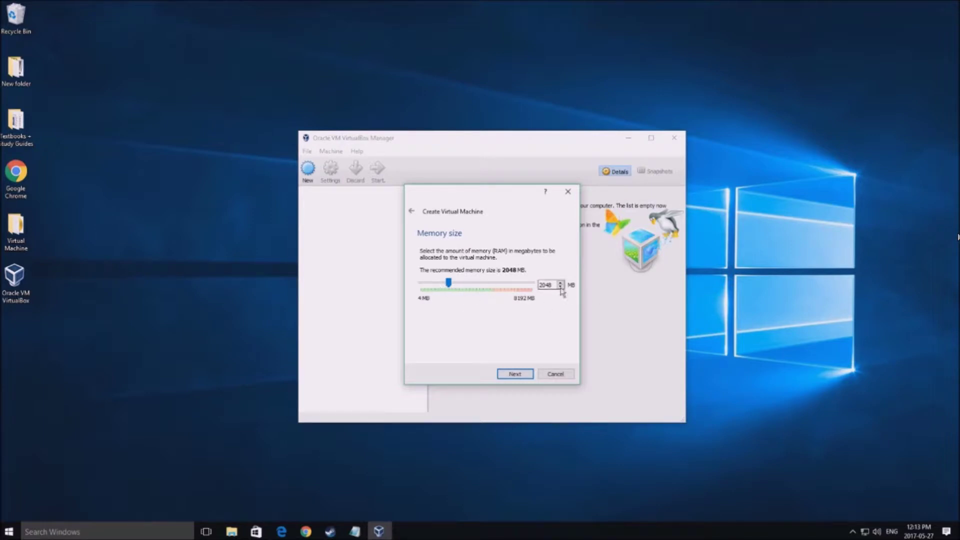
{"action": "left_click_drag", "start_coordinate": [448, 283], "coordinate": [464, 283]}
{"action": "left_click", "coordinate": [515, 373]}
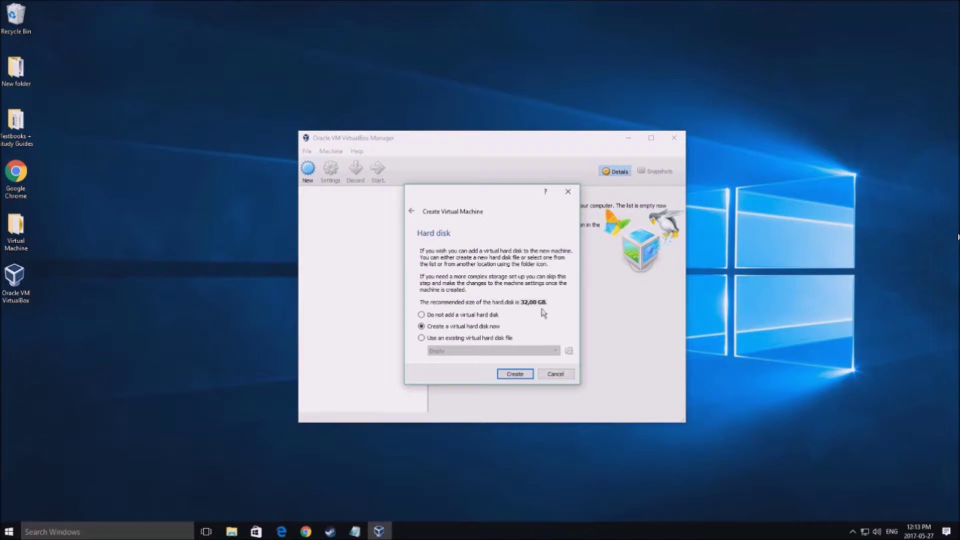
Step: Give it a new dynamically allocated VMDK hard disk of 10,98 GB
{"action": "left_click", "coordinate": [513, 375]}
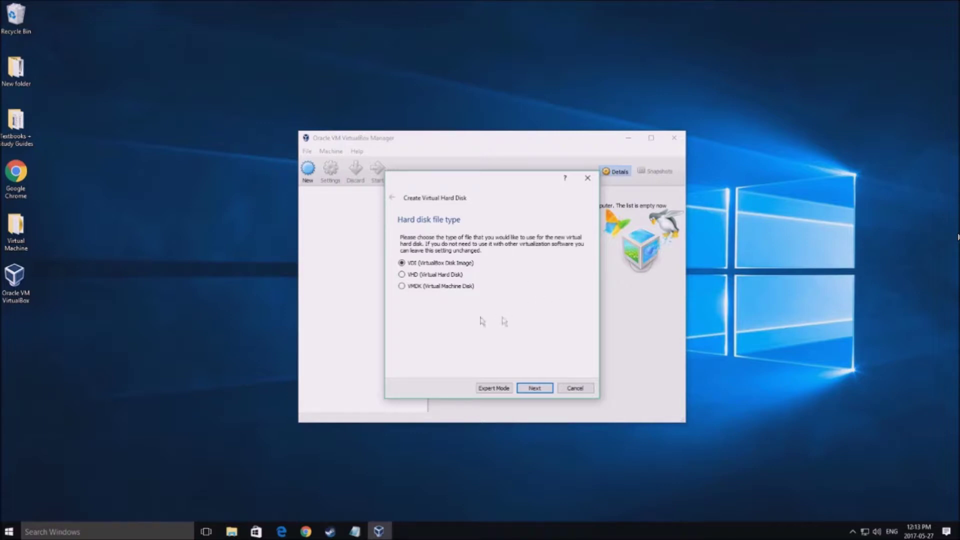
{"action": "left_click", "coordinate": [459, 286]}
{"action": "left_click", "coordinate": [446, 275]}
{"action": "left_click", "coordinate": [402, 287]}
{"action": "left_click", "coordinate": [530, 391]}
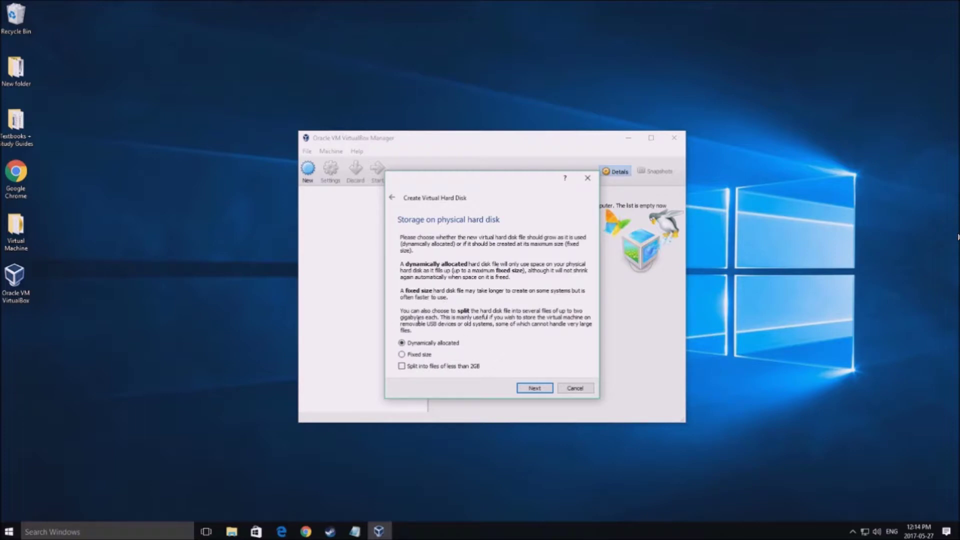
{"action": "left_click", "coordinate": [532, 389]}
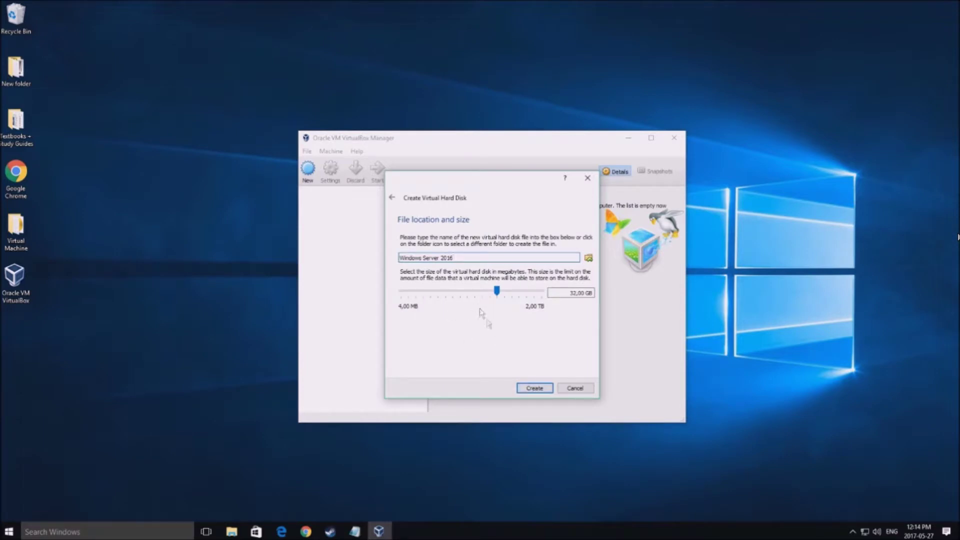
{"action": "mouse_move", "coordinate": [496, 290]}
{"action": "left_mouse_down"}
{"action": "mouse_move", "coordinate": [475, 292]}
{"action": "mouse_move", "coordinate": [486, 295]}
{"action": "left_mouse_up"}
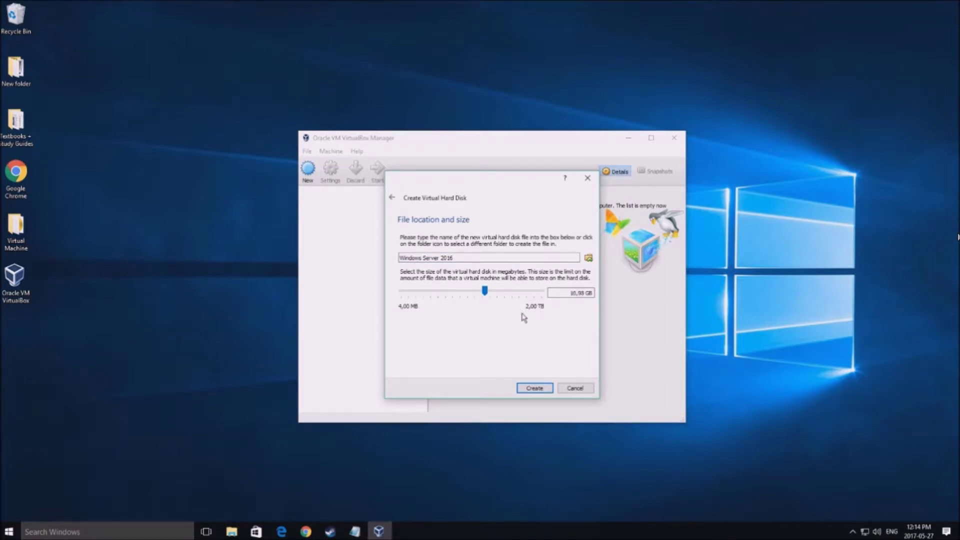
{"action": "left_click", "coordinate": [544, 389]}
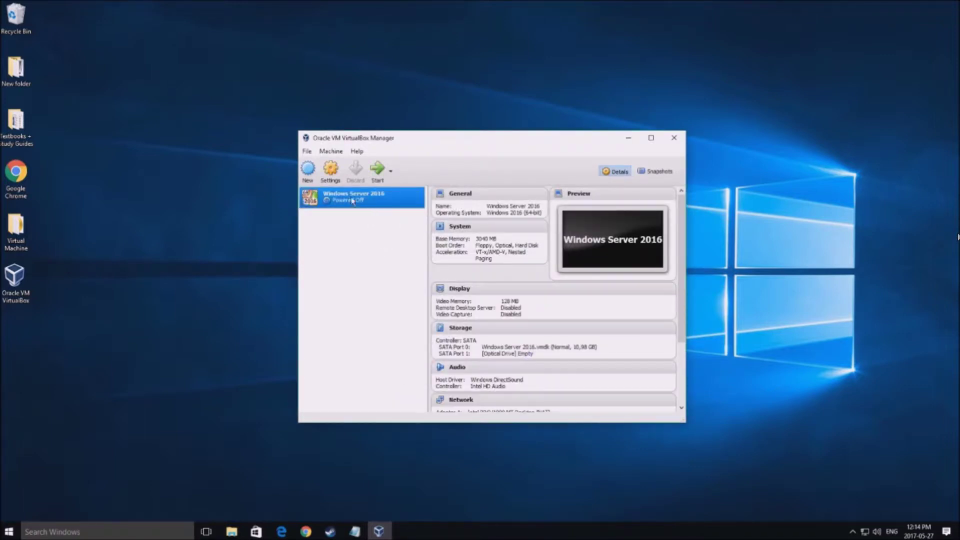
Step: Mount en_windows_server_2016_x64_dvd_9718492.iso in the VM's optical drive under Storage and save
{"action": "left_click", "coordinate": [458, 332]}
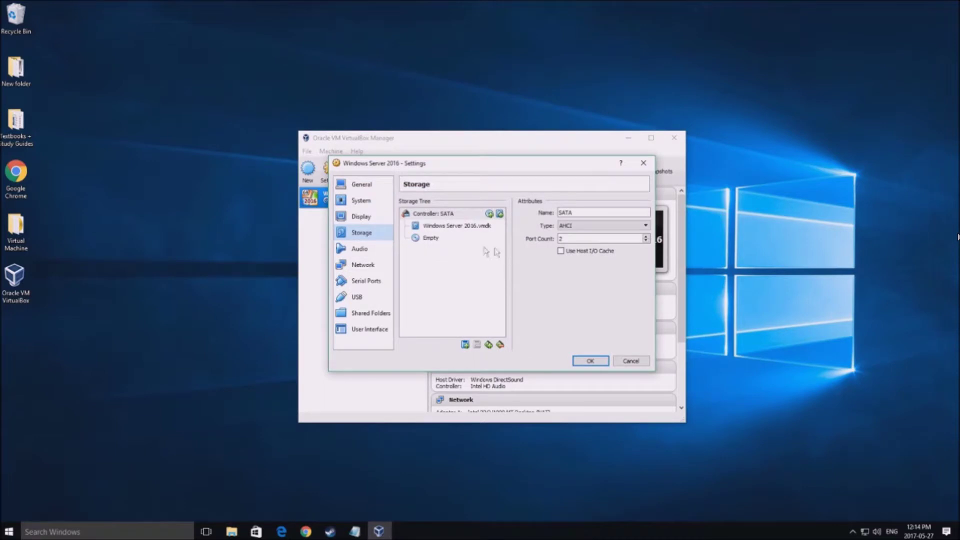
{"action": "left_click", "coordinate": [469, 227]}
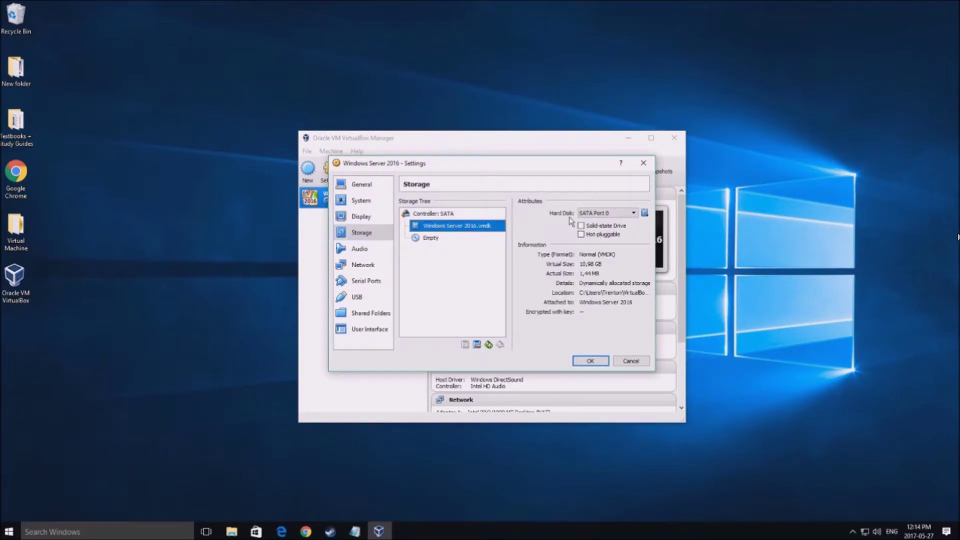
{"action": "left_click", "coordinate": [587, 265]}
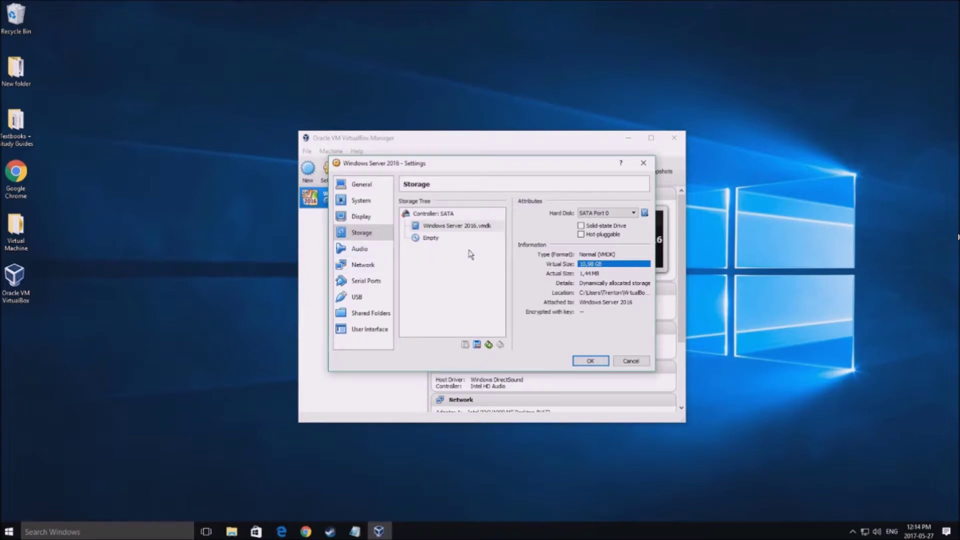
{"action": "left_click", "coordinate": [429, 240]}
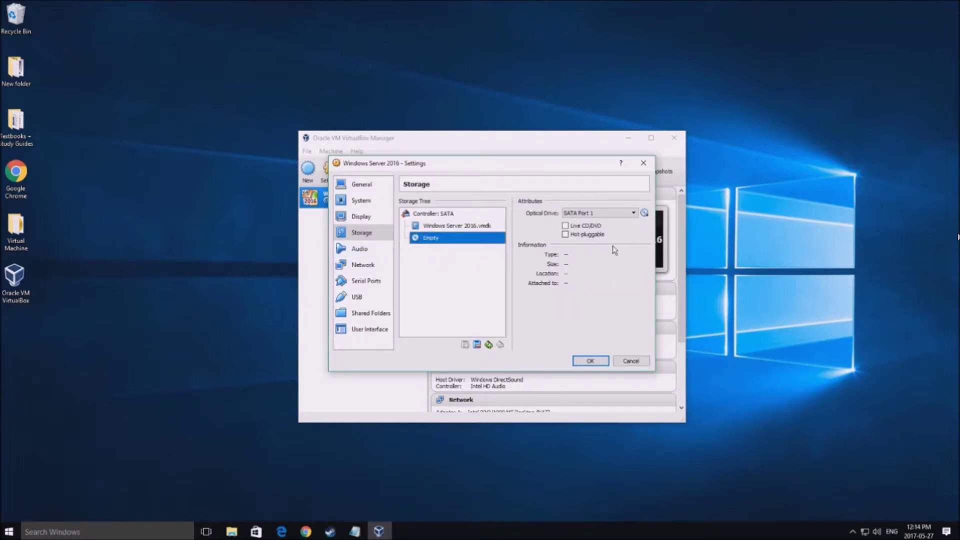
{"action": "left_click", "coordinate": [645, 213]}
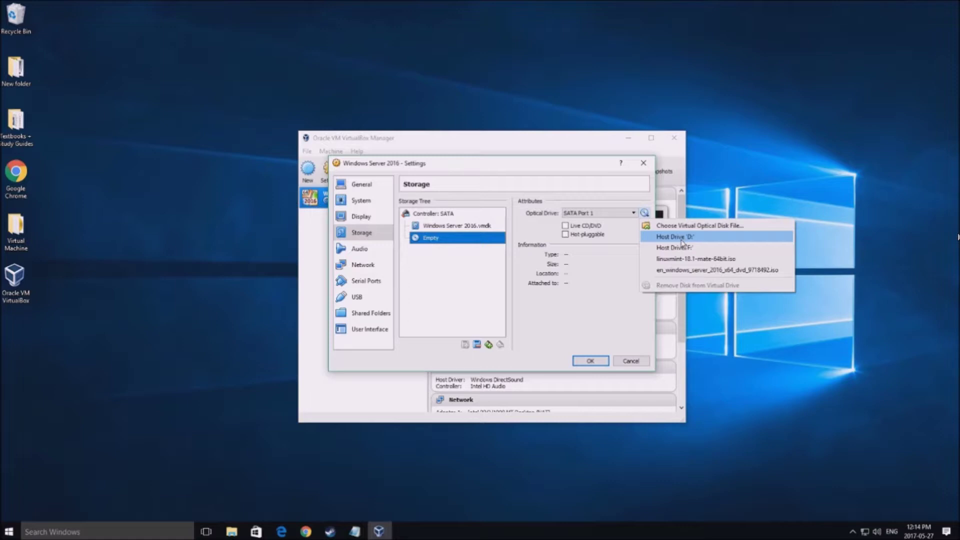
{"action": "left_click", "coordinate": [673, 226]}
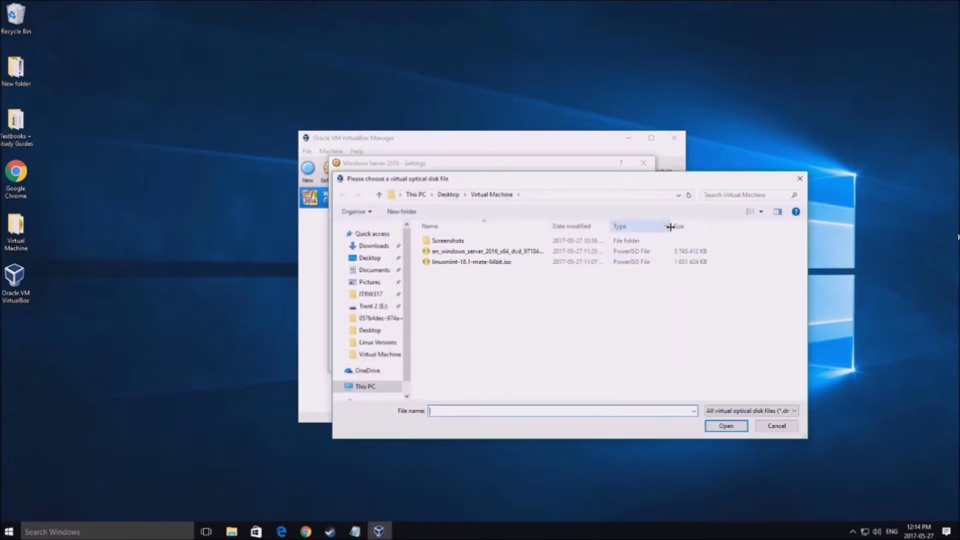
{"action": "left_click", "coordinate": [440, 254]}
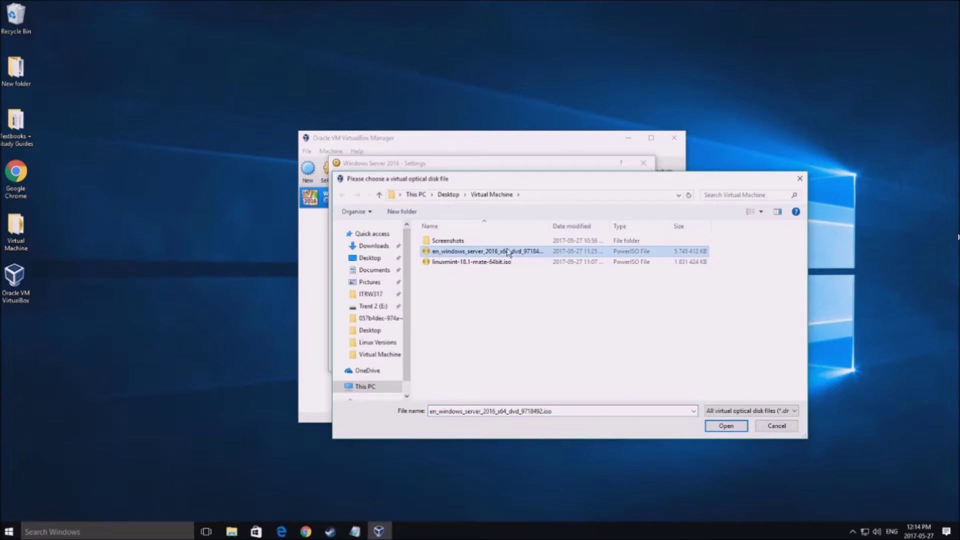
{"action": "left_click", "coordinate": [725, 425]}
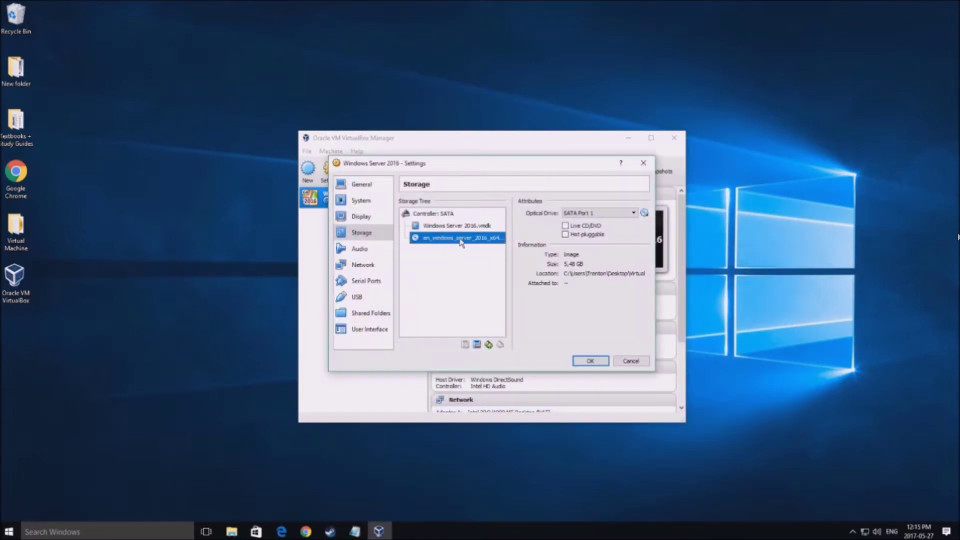
{"action": "left_click", "coordinate": [589, 360]}
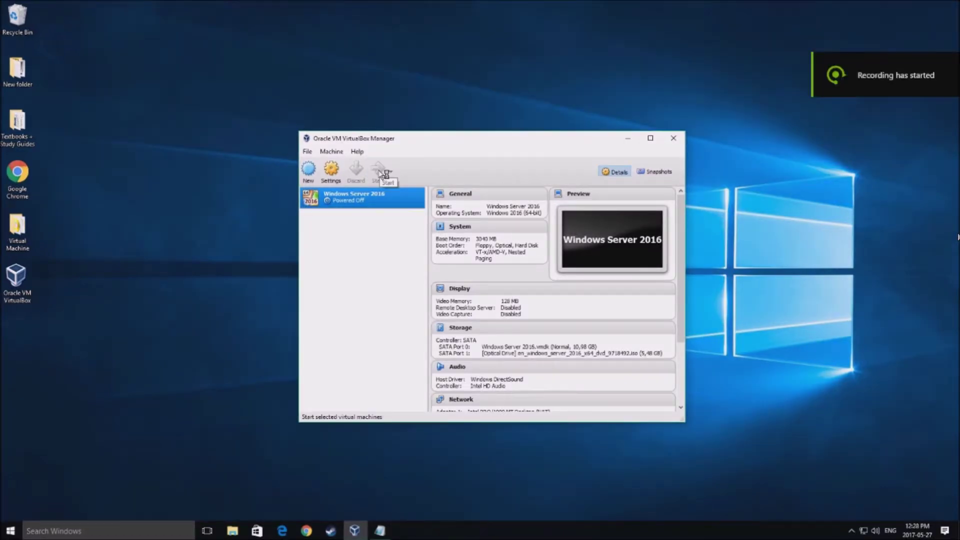
Step: Boot the VM maximized and keep English (United States) format and US keyboard
{"action": "left_click", "coordinate": [384, 173]}
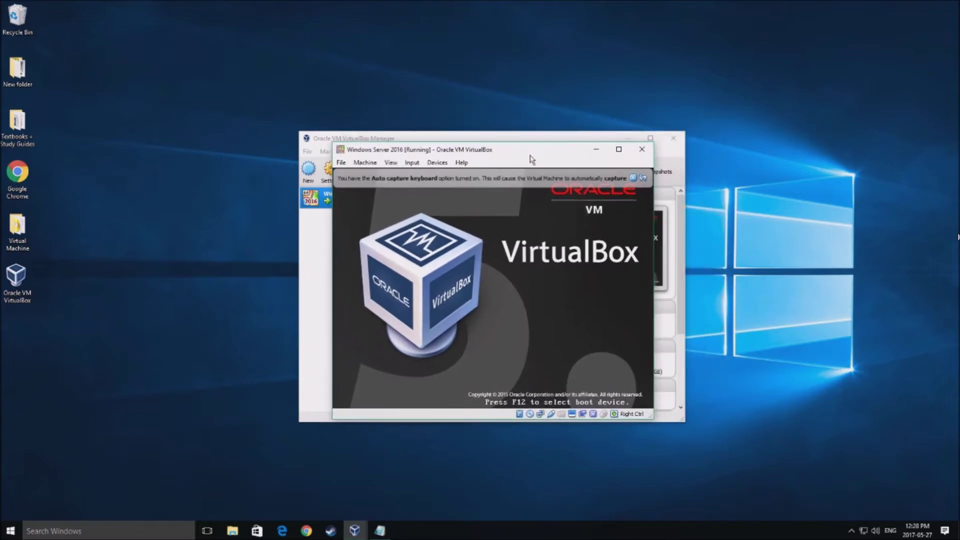
{"action": "left_click", "coordinate": [811, 107]}
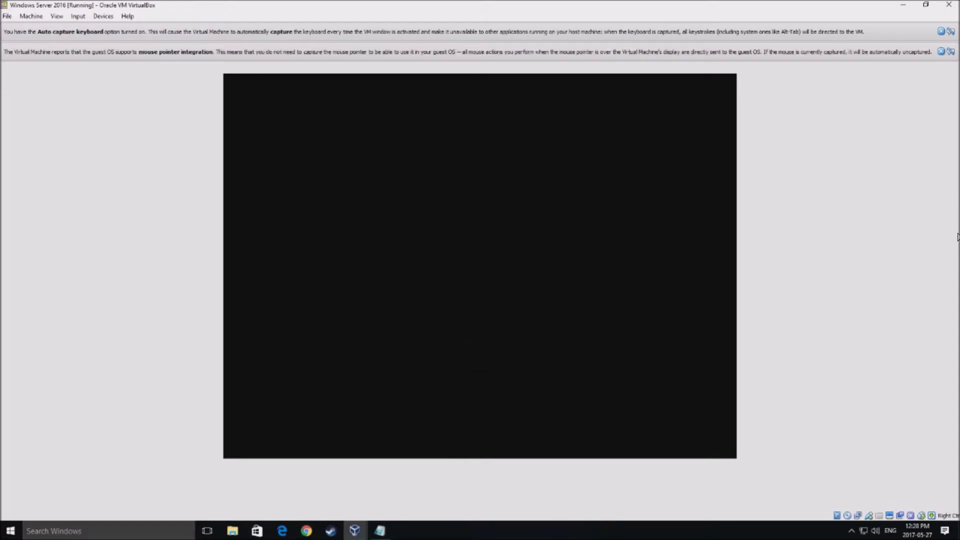
{"action": "left_click", "coordinate": [941, 52]}
{"action": "left_click", "coordinate": [940, 31]}
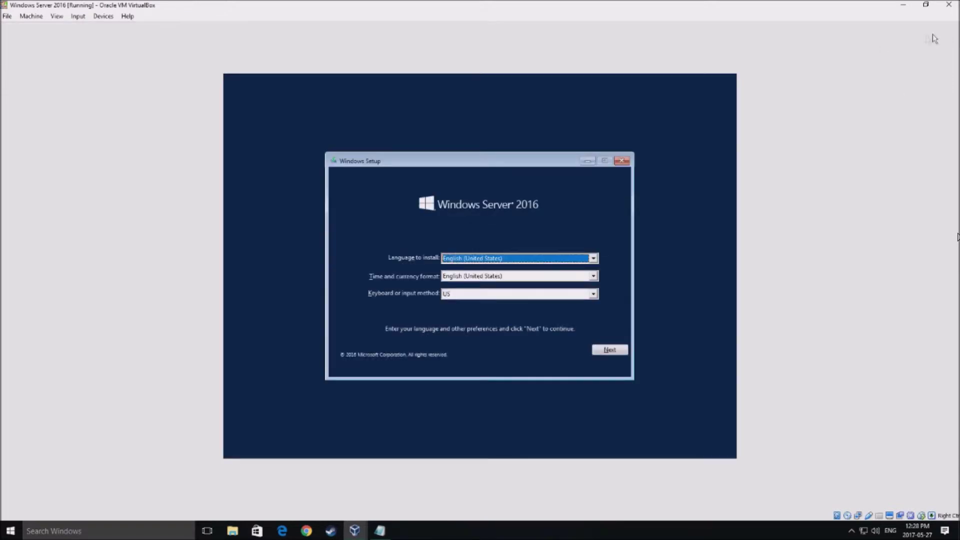
{"action": "left_click", "coordinate": [467, 275]}
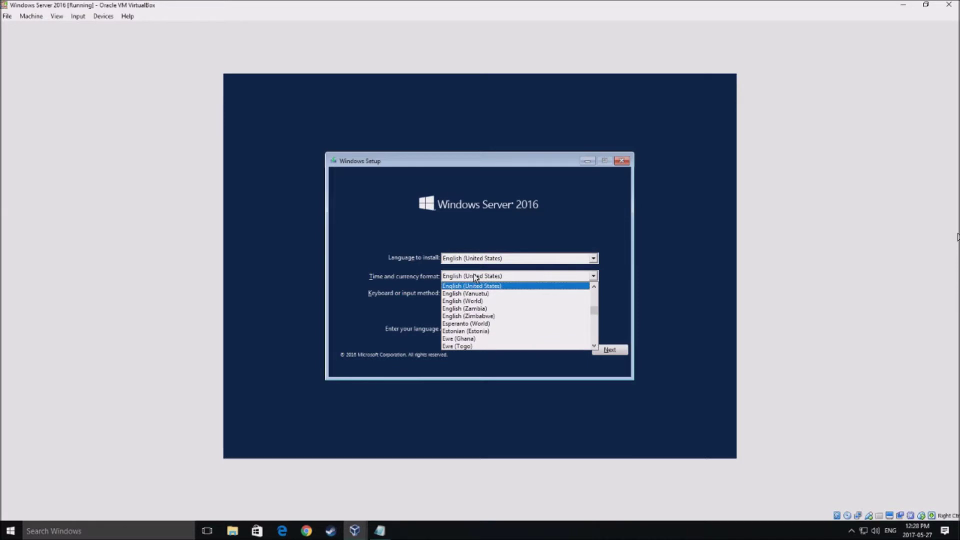
{"action": "left_click", "coordinate": [477, 280]}
{"action": "left_click", "coordinate": [471, 297]}
{"action": "left_click", "coordinate": [474, 298]}
{"action": "left_click", "coordinate": [611, 350]}
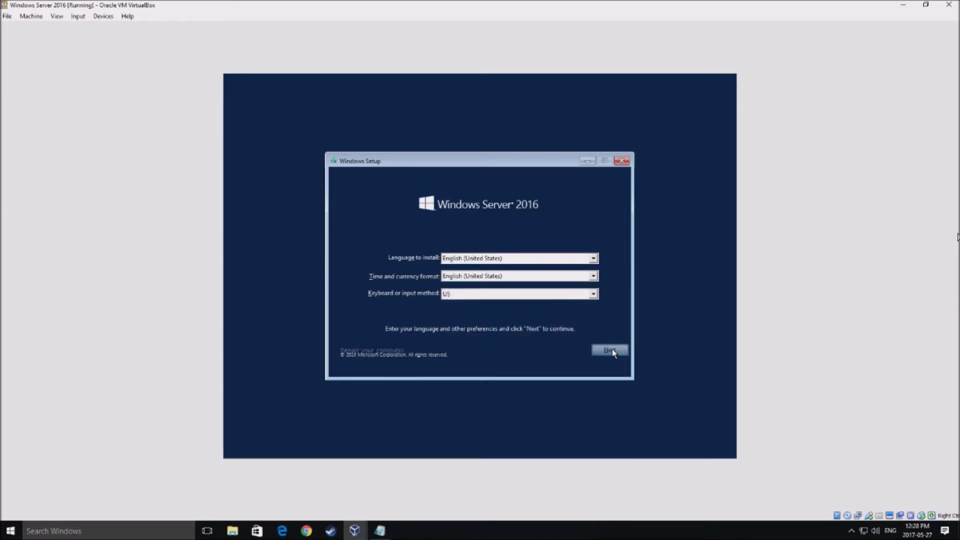
Step: Install without a product key: Desktop Experience, license accepted, Custom onto the unallocated drive
{"action": "left_click", "coordinate": [483, 279]}
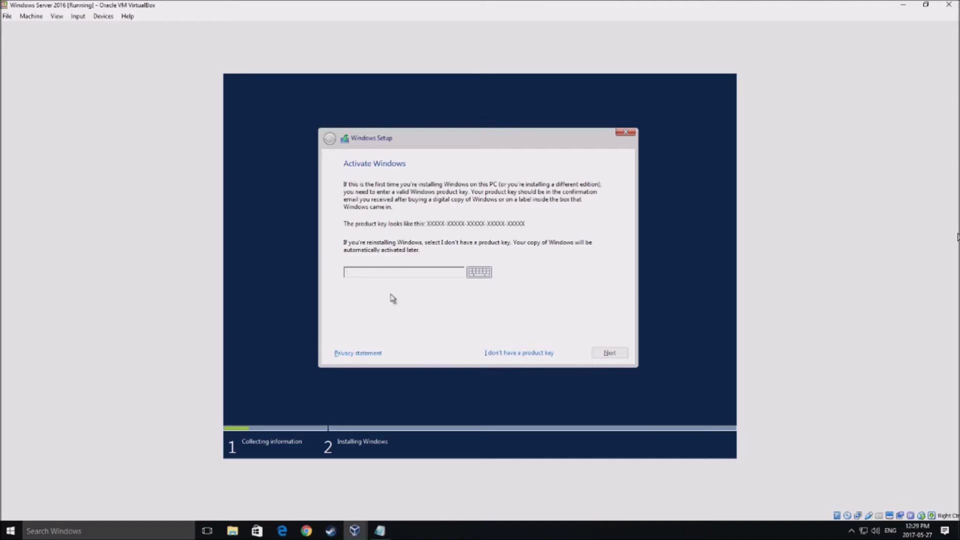
{"action": "left_click", "coordinate": [380, 531]}
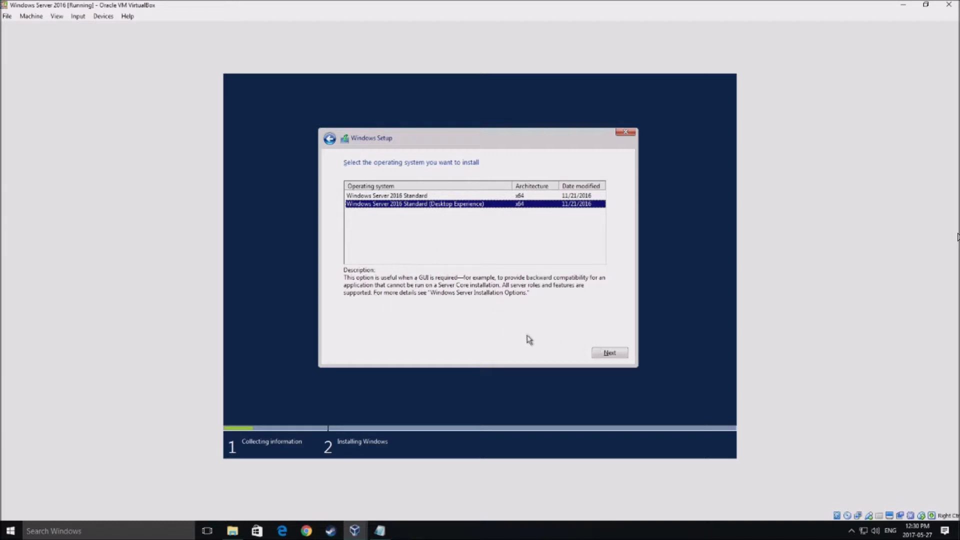
{"action": "left_click", "coordinate": [613, 354]}
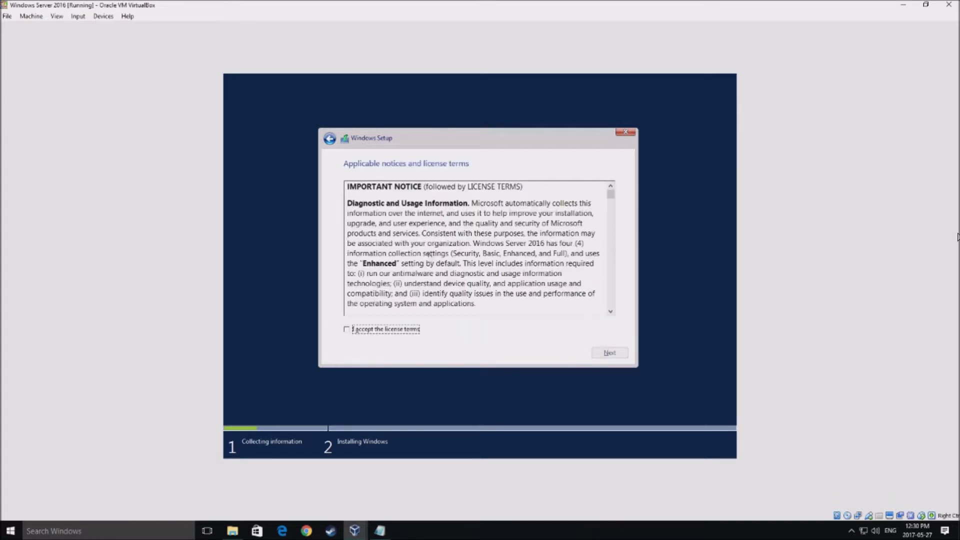
{"action": "left_click_drag", "start_coordinate": [610, 197], "coordinate": [610, 320]}
{"action": "left_click", "coordinate": [369, 332]}
{"action": "left_click", "coordinate": [598, 355]}
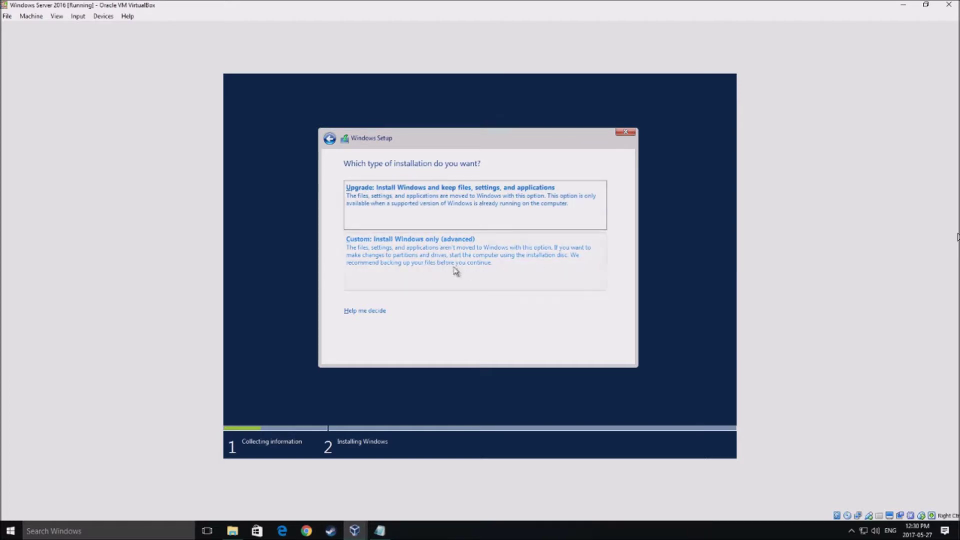
{"action": "left_click", "coordinate": [403, 260]}
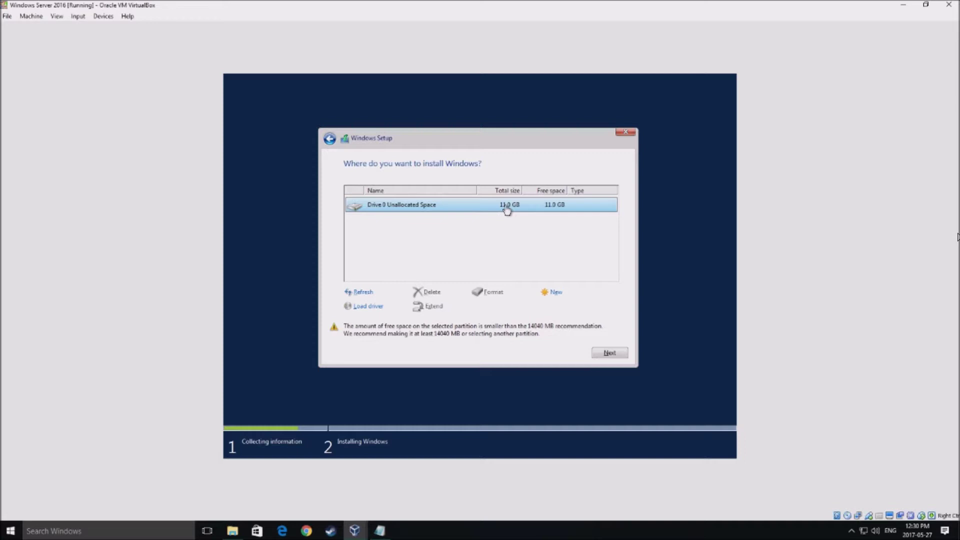
{"action": "left_click", "coordinate": [606, 355]}
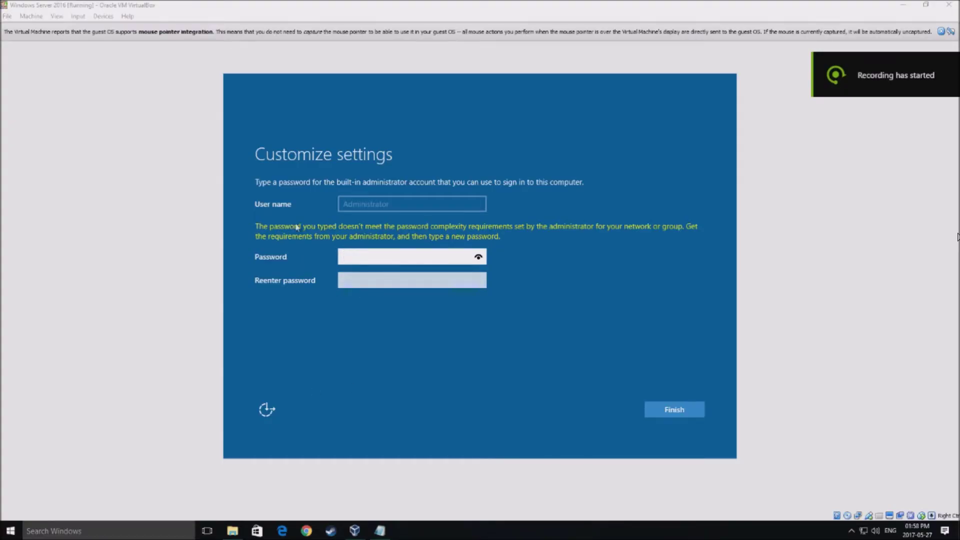
Step: Enter and confirm the Administrator password, then finish Windows Server 2016 setup
{"action": "left_click", "coordinate": [403, 260]}
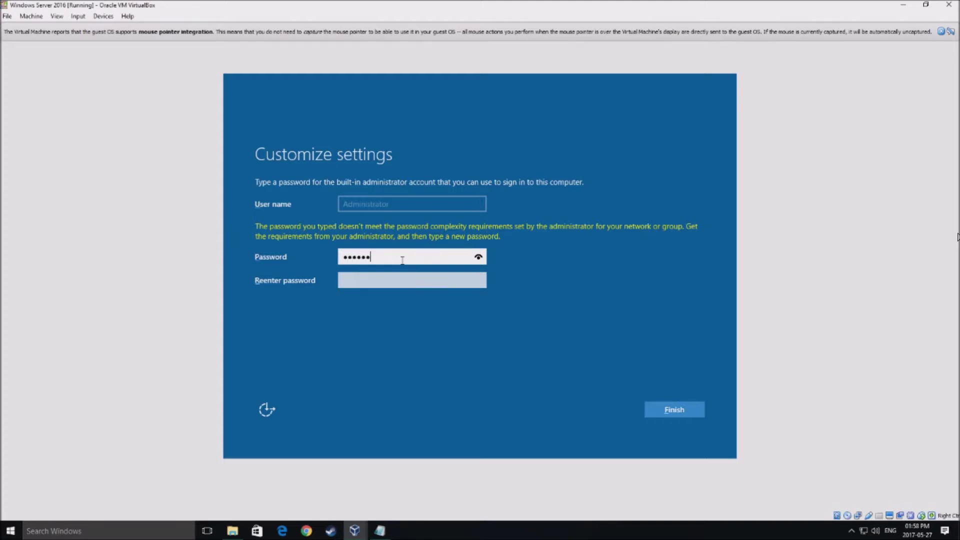
{"action": "left_click", "coordinate": [372, 282]}
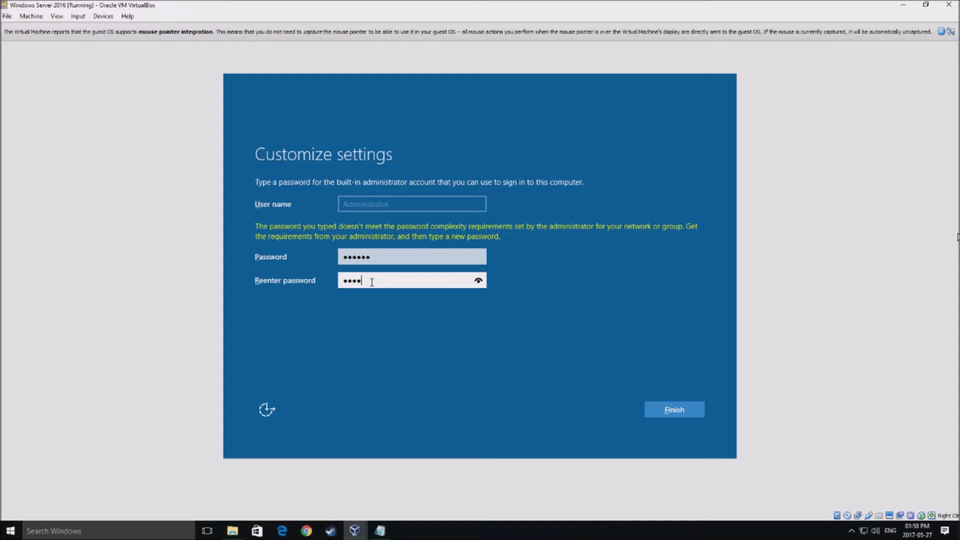
{"action": "left_click", "coordinate": [657, 409]}
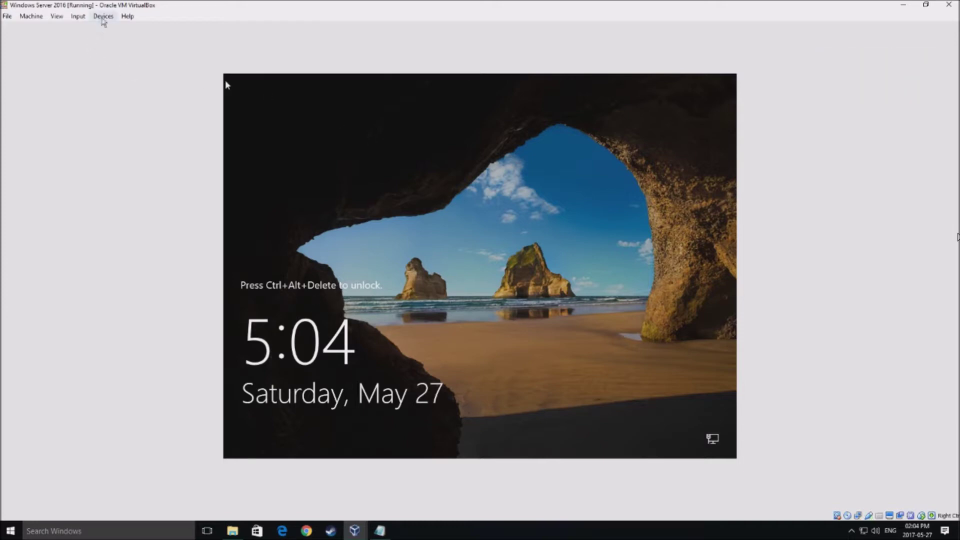
Step: Send Ctrl-Alt-Del to the VM and sign in as Administrator with the password
{"action": "left_click", "coordinate": [78, 16]}
{"action": "mouse_move", "coordinate": [90, 33]}
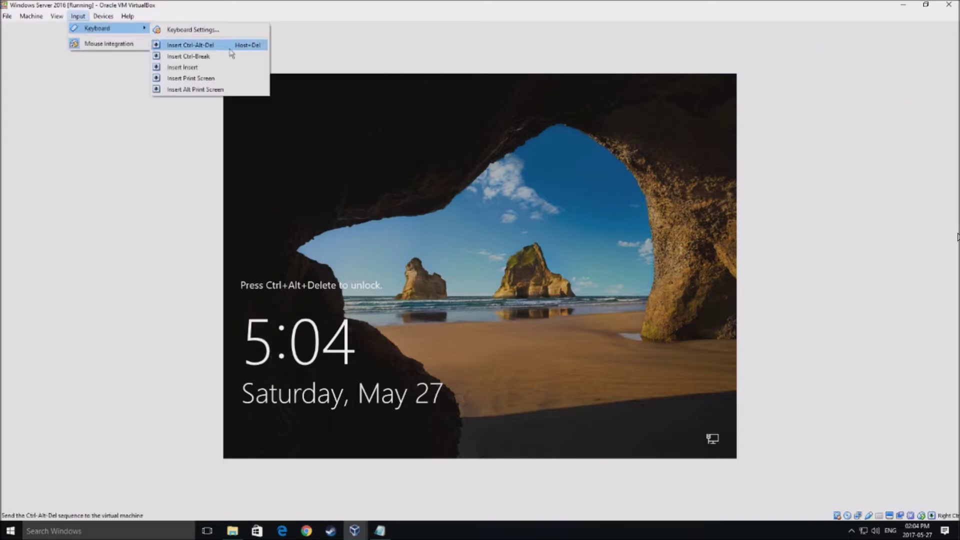
{"action": "left_click", "coordinate": [193, 50]}
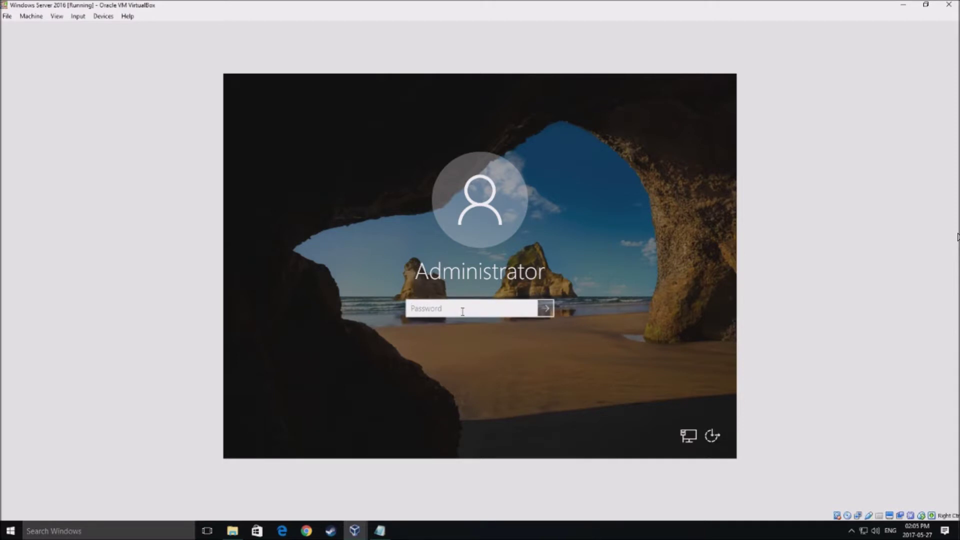
{"action": "type", "text": "P"}
{"action": "key", "text": "BackSpace"}
{"action": "key", "text": "BackSpace"}
{"action": "type", "text": "P"}
{"action": "key", "text": "Return"}
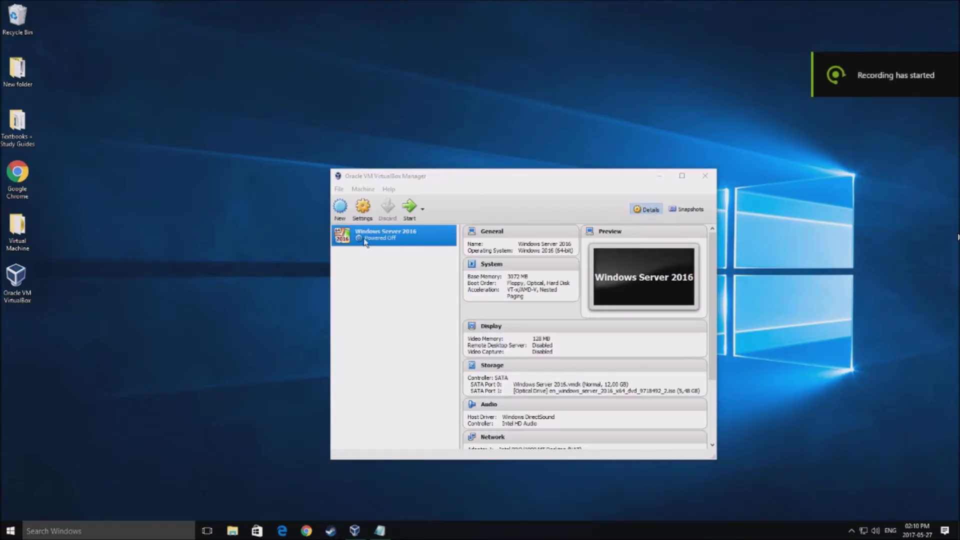
Step: Start a new VM named 'Linux Mint', type Ubuntu 64-bit, with 4096 MB of memory
{"action": "left_click", "coordinate": [339, 210]}
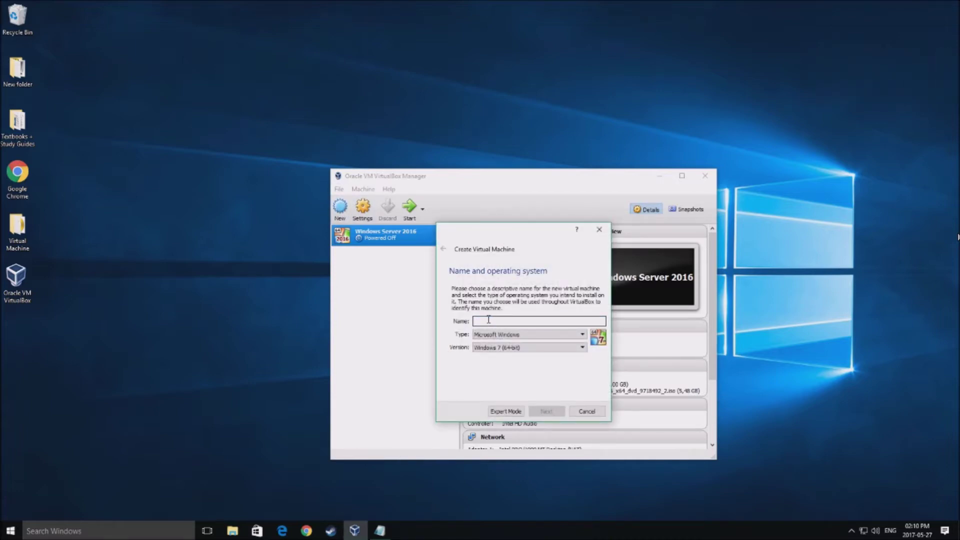
{"action": "type", "text": "Linux"}
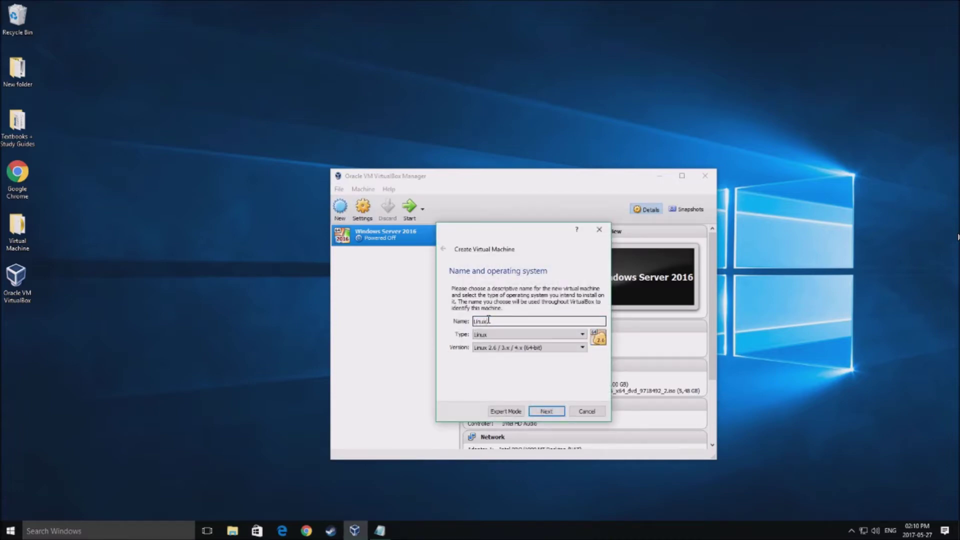
{"action": "type", "text": " Mint"}
{"action": "left_click", "coordinate": [491, 347]}
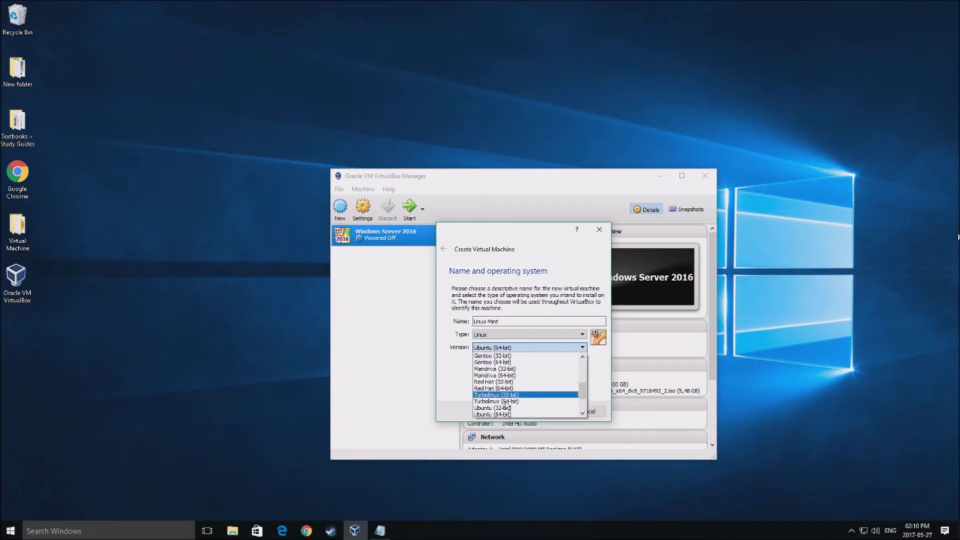
{"action": "left_click", "coordinate": [497, 414]}
{"action": "left_click", "coordinate": [507, 349]}
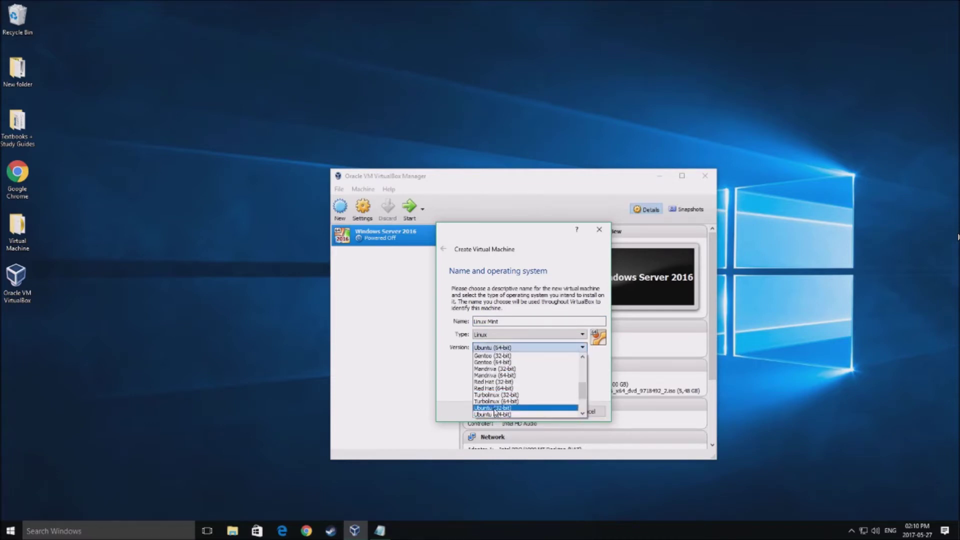
{"action": "left_click", "coordinate": [495, 411]}
{"action": "left_click", "coordinate": [544, 411]}
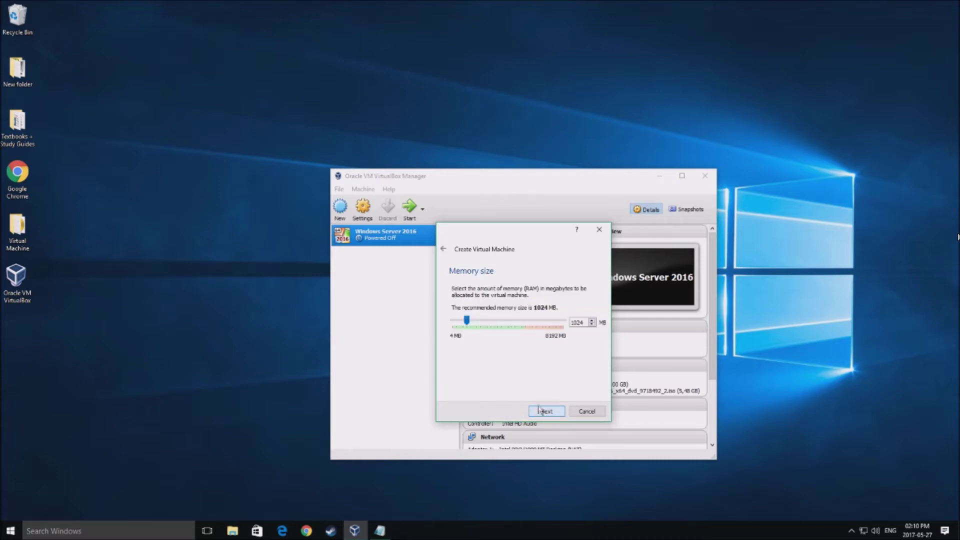
{"action": "left_click_drag", "start_coordinate": [466, 322], "coordinate": [507, 326]}
{"action": "left_click", "coordinate": [546, 410]}
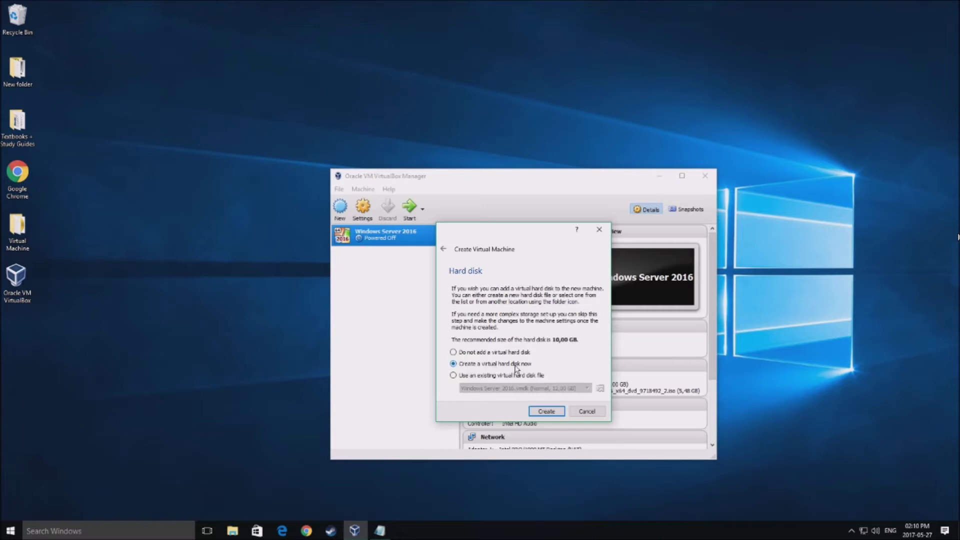
Step: Create a dynamically allocated VMDK hard disk of 10.44 GB for the VM
{"action": "left_click", "coordinate": [545, 411]}
{"action": "left_click", "coordinate": [457, 325]}
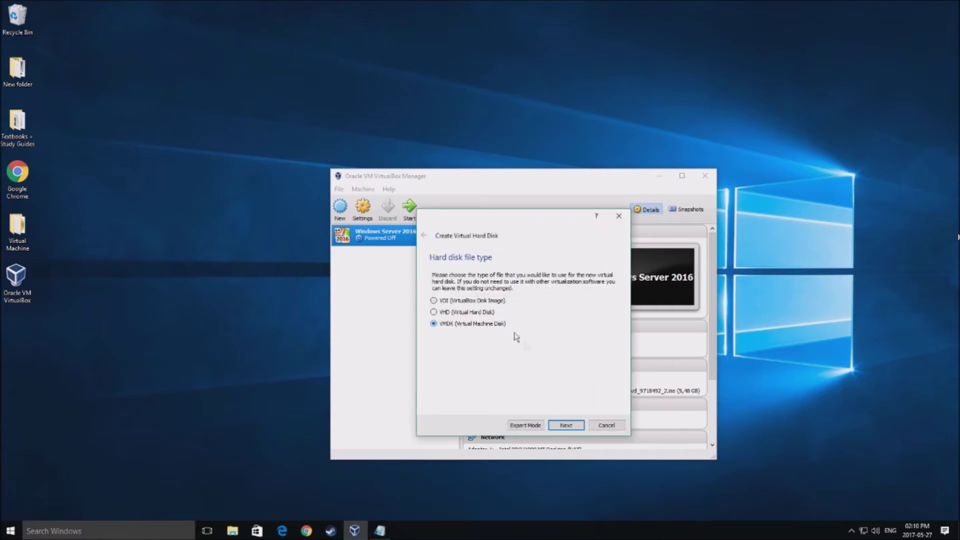
{"action": "left_click", "coordinate": [565, 427]}
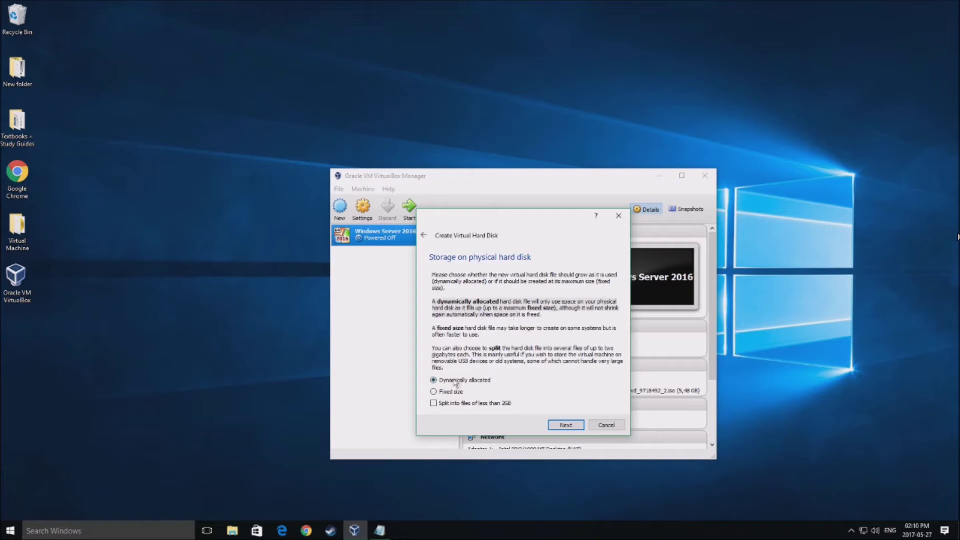
{"action": "left_click", "coordinate": [566, 425]}
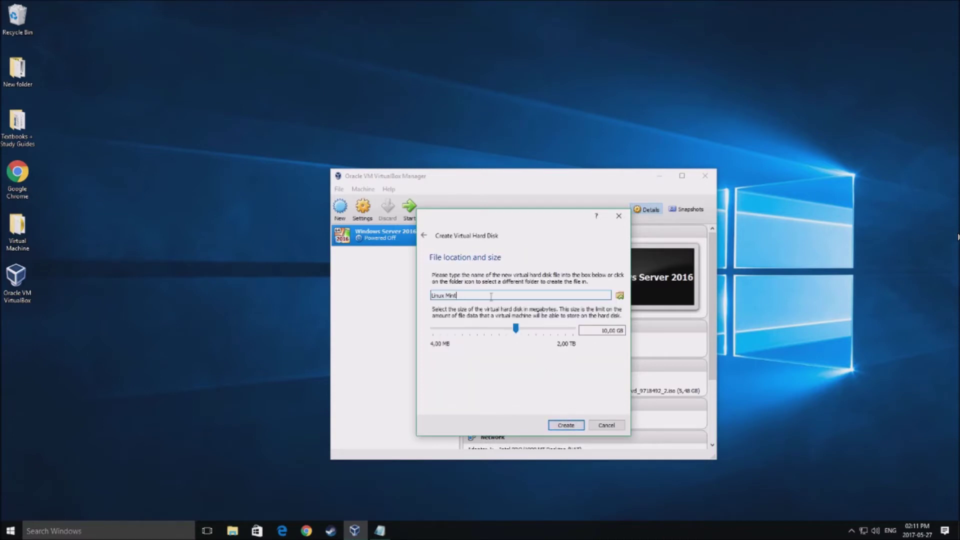
{"action": "left_click_drag", "start_coordinate": [592, 330], "coordinate": [627, 330]}
{"action": "left_click_drag", "start_coordinate": [515, 328], "coordinate": [516, 334]}
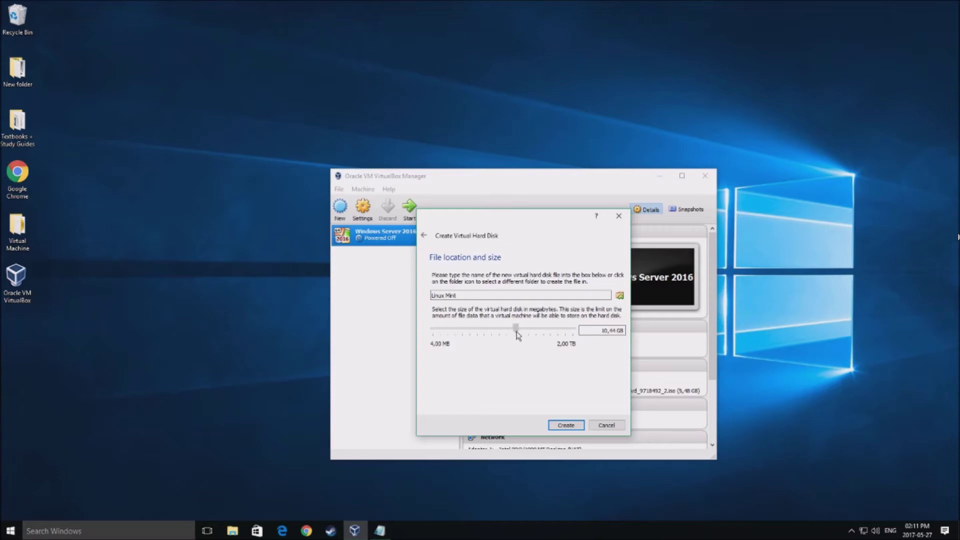
{"action": "left_click", "coordinate": [566, 425]}
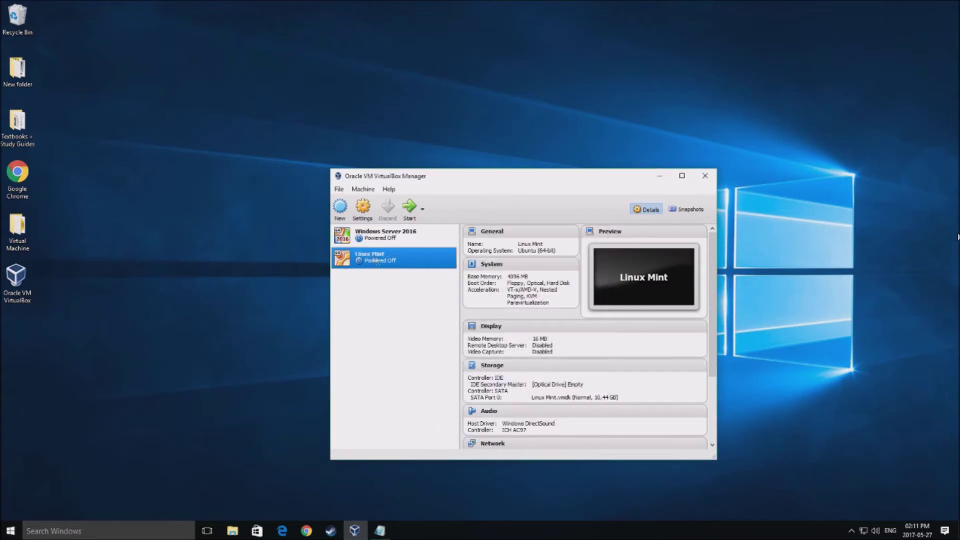
Step: In Storage settings, load linuxmint-18.1-mate-64bit.iso into the empty IDE optical drive and save
{"action": "left_click", "coordinate": [497, 367]}
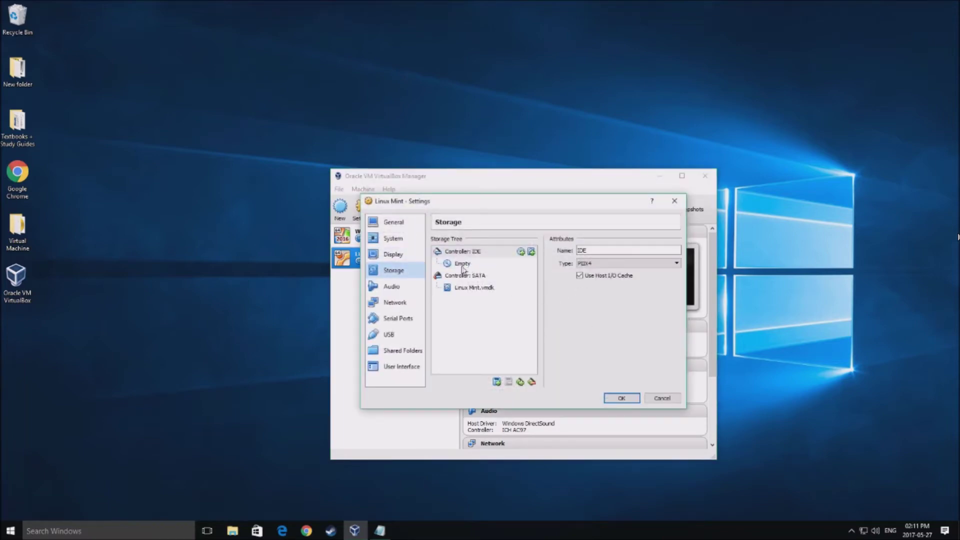
{"action": "left_click", "coordinate": [468, 293]}
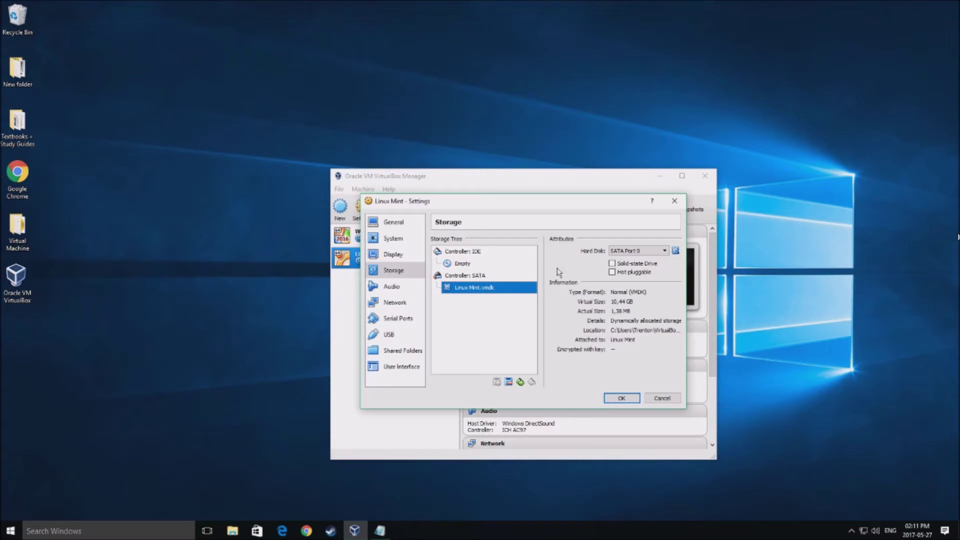
{"action": "left_click", "coordinate": [613, 302]}
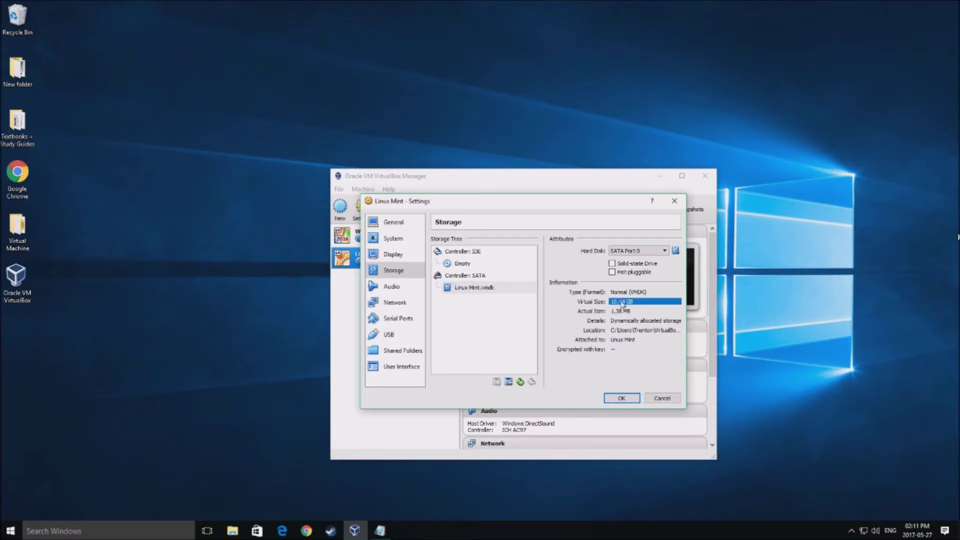
{"action": "left_click", "coordinate": [463, 265]}
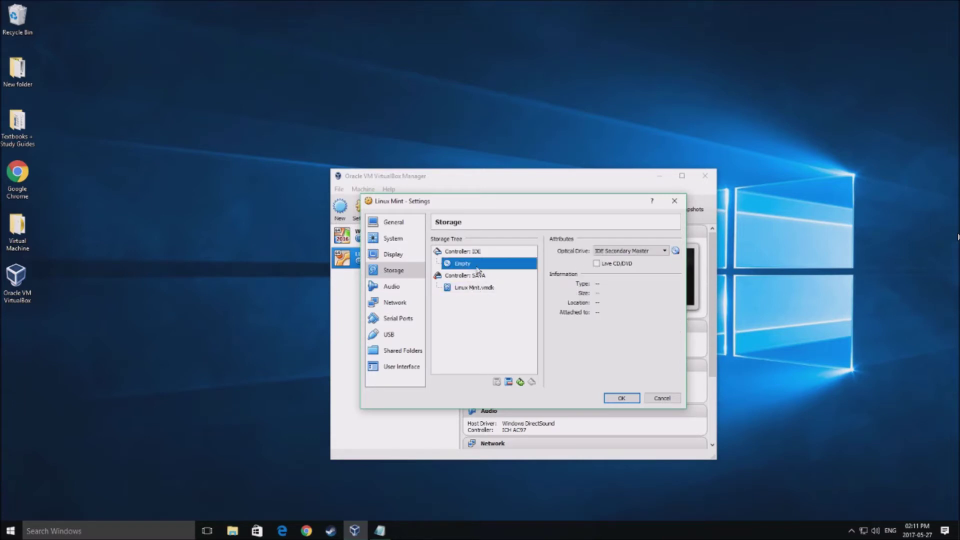
{"action": "left_click", "coordinate": [676, 252]}
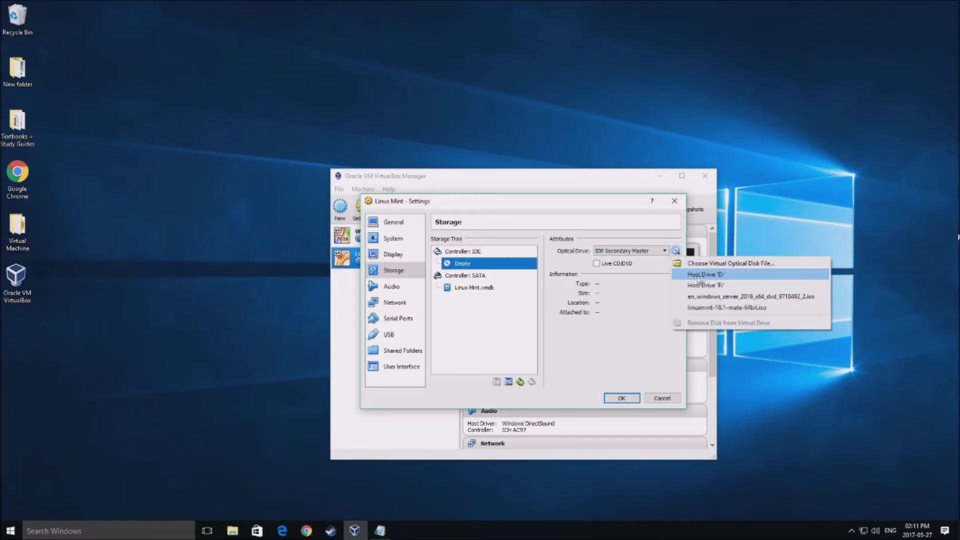
{"action": "left_click", "coordinate": [710, 267]}
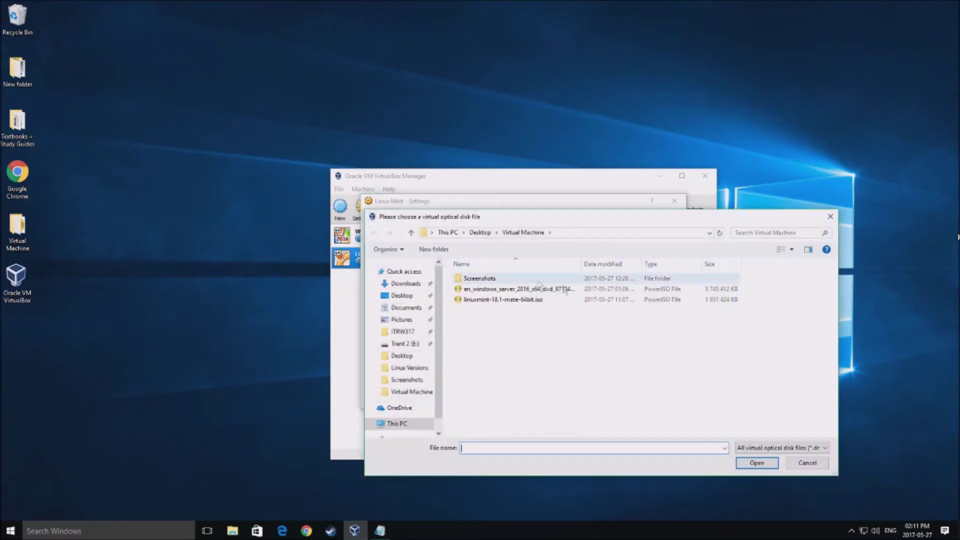
{"action": "left_click", "coordinate": [513, 301]}
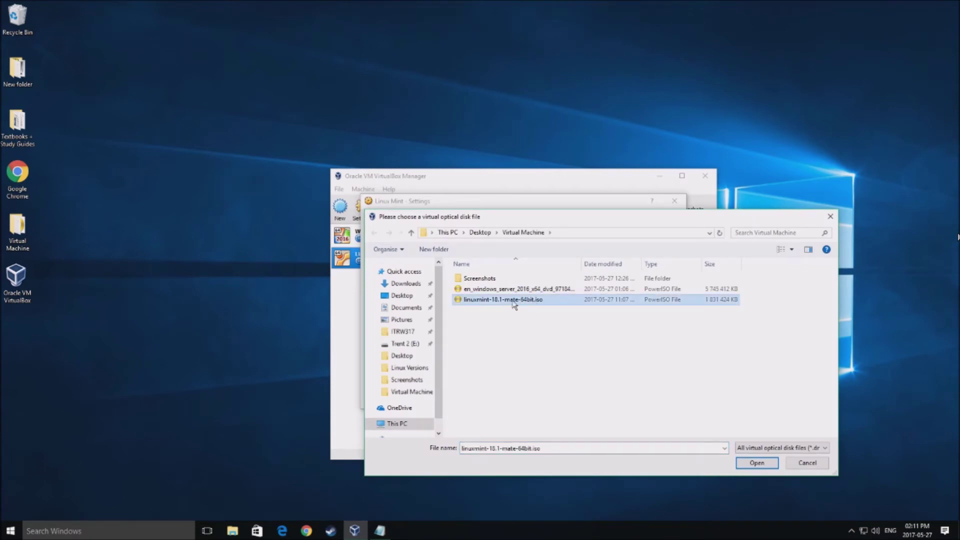
{"action": "double_click", "coordinate": [513, 302]}
{"action": "left_click", "coordinate": [620, 295]}
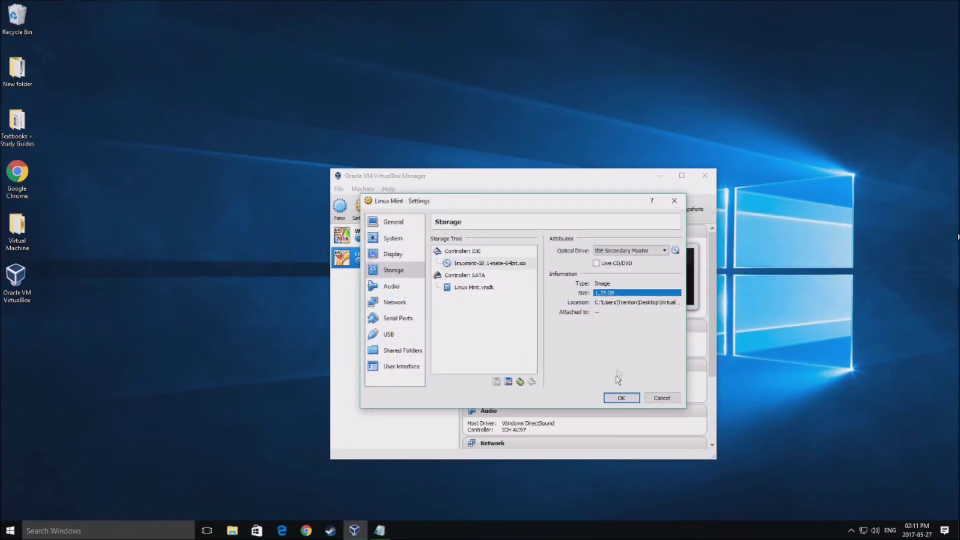
{"action": "left_click", "coordinate": [621, 398]}
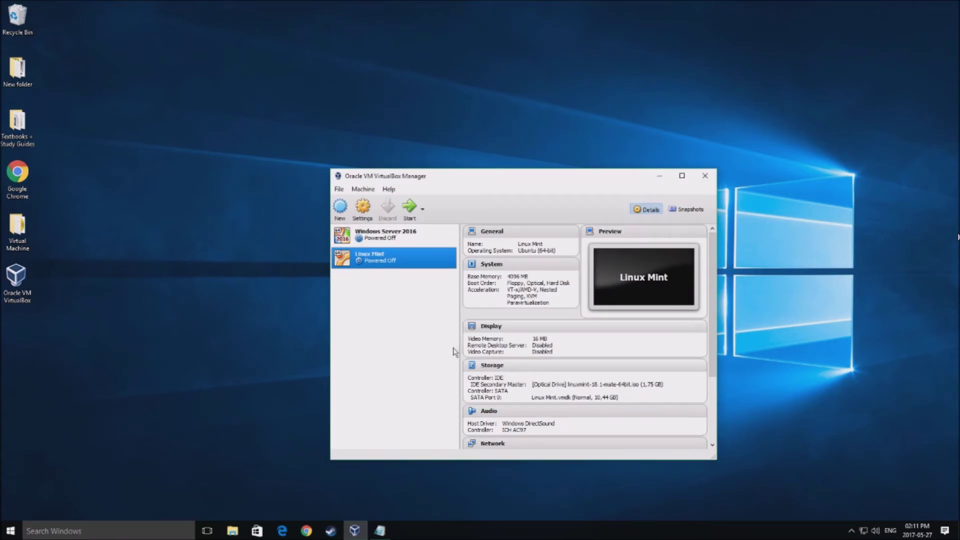
Step: Start the Linux Mint VM maximized and let it reach the Mint live desktop
{"action": "left_click", "coordinate": [408, 212]}
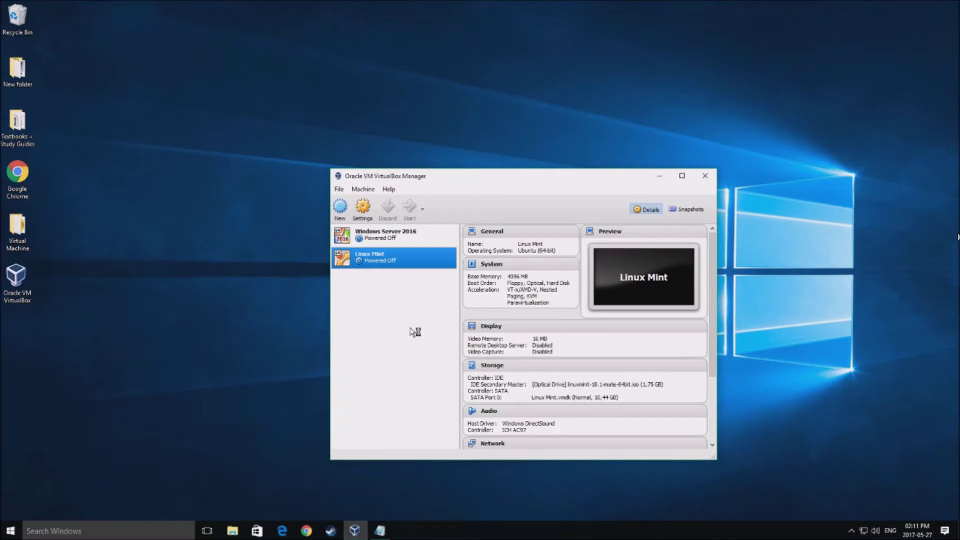
{"action": "left_click", "coordinate": [603, 124]}
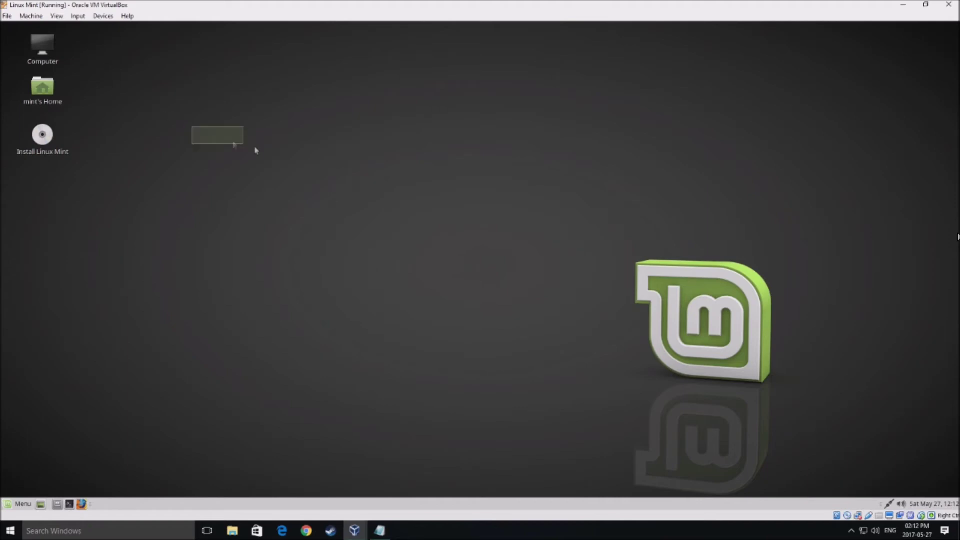
{"action": "right_click", "coordinate": [517, 212]}
{"action": "left_click", "coordinate": [356, 268]}
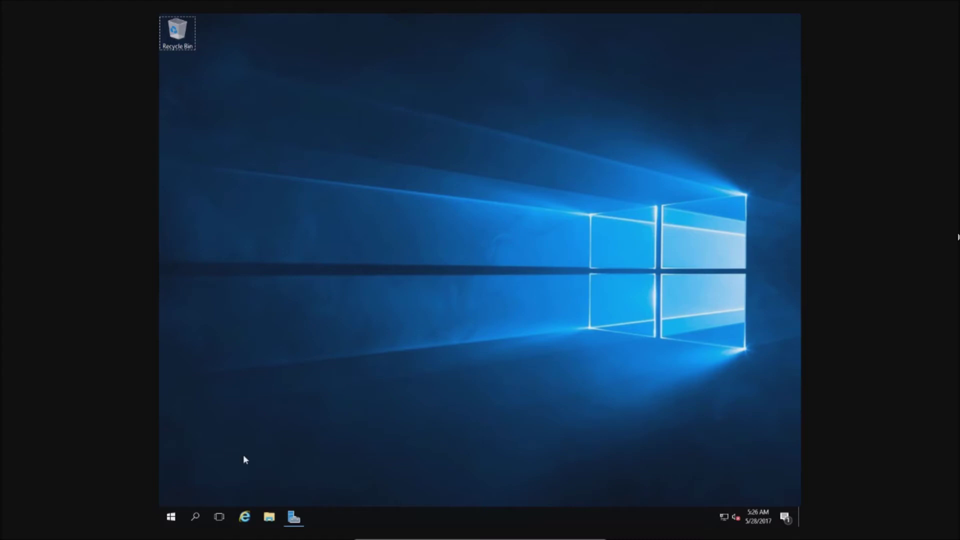
Step: Open Server Manager and run Add Roles and Features as role-based installation on the local server
{"action": "left_click", "coordinate": [171, 520]}
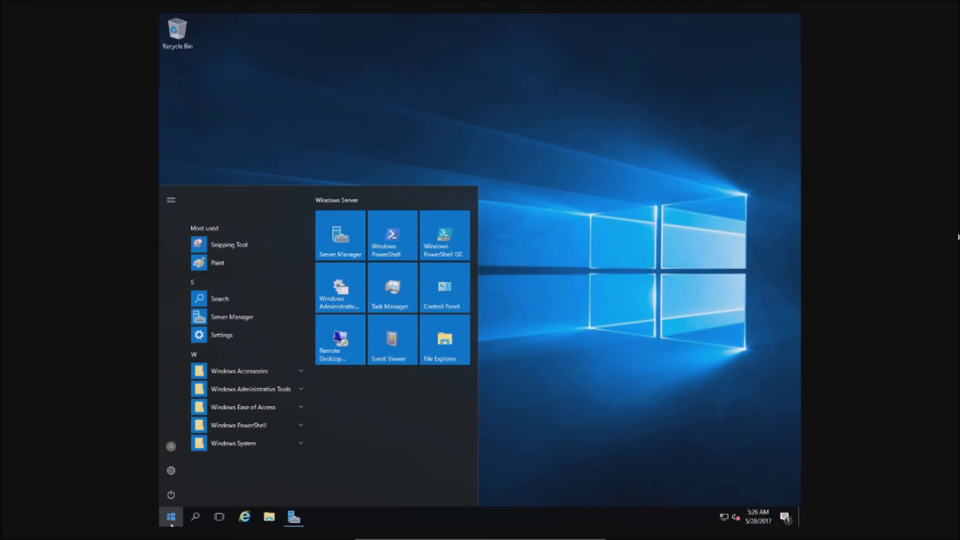
{"action": "left_click", "coordinate": [294, 520]}
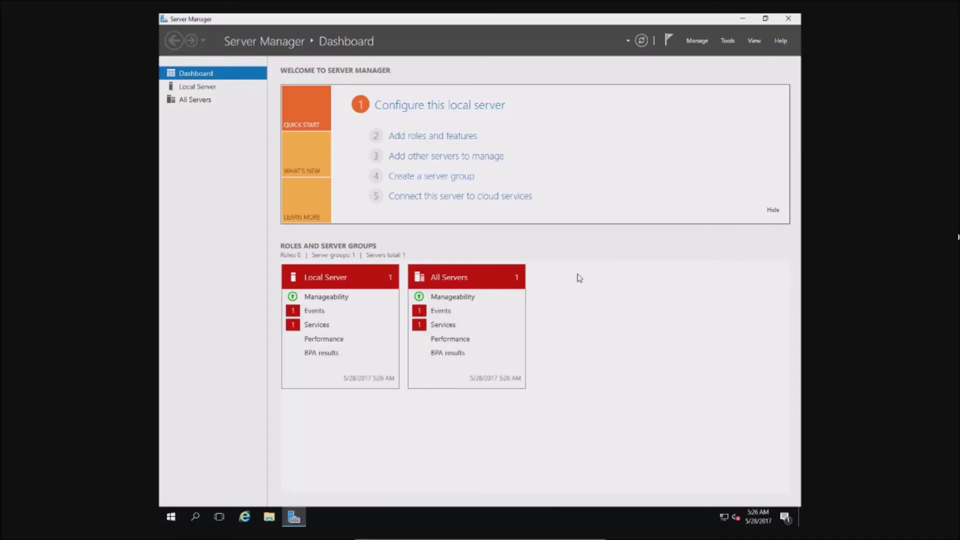
{"action": "left_click", "coordinate": [465, 142]}
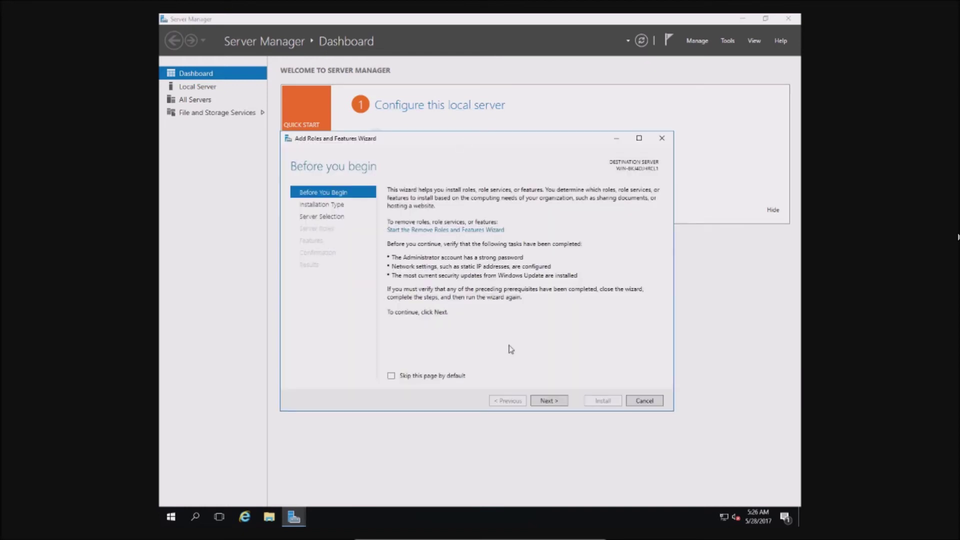
{"action": "left_click", "coordinate": [550, 401]}
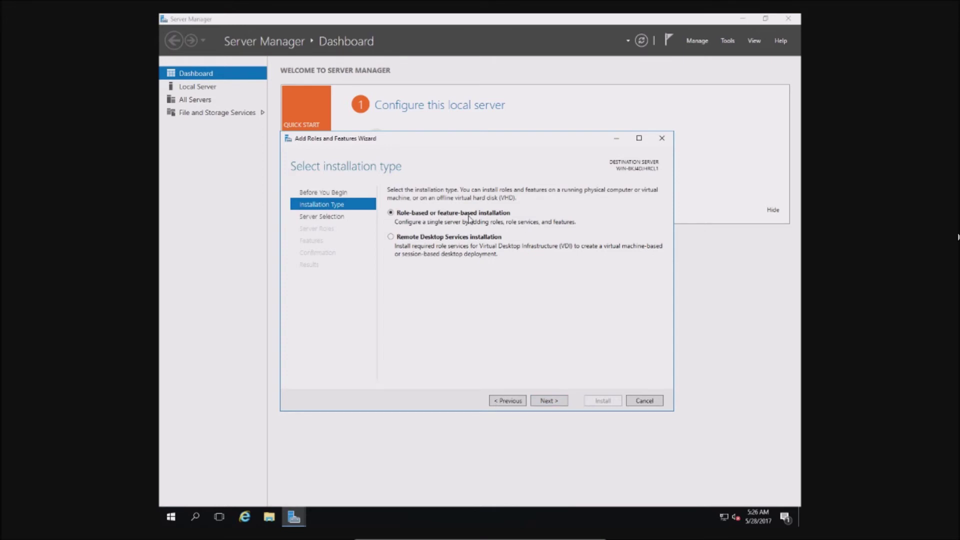
{"action": "left_click", "coordinate": [558, 408]}
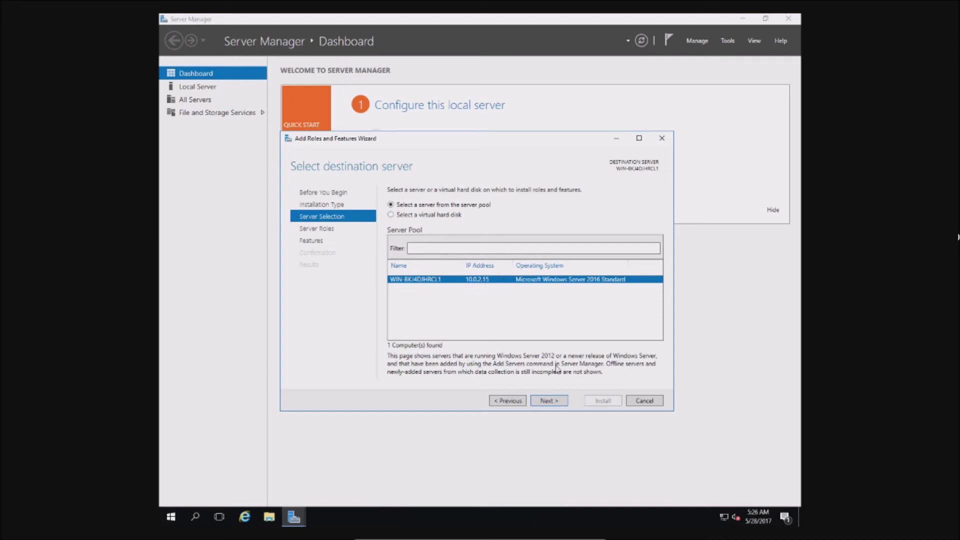
{"action": "left_click", "coordinate": [548, 401]}
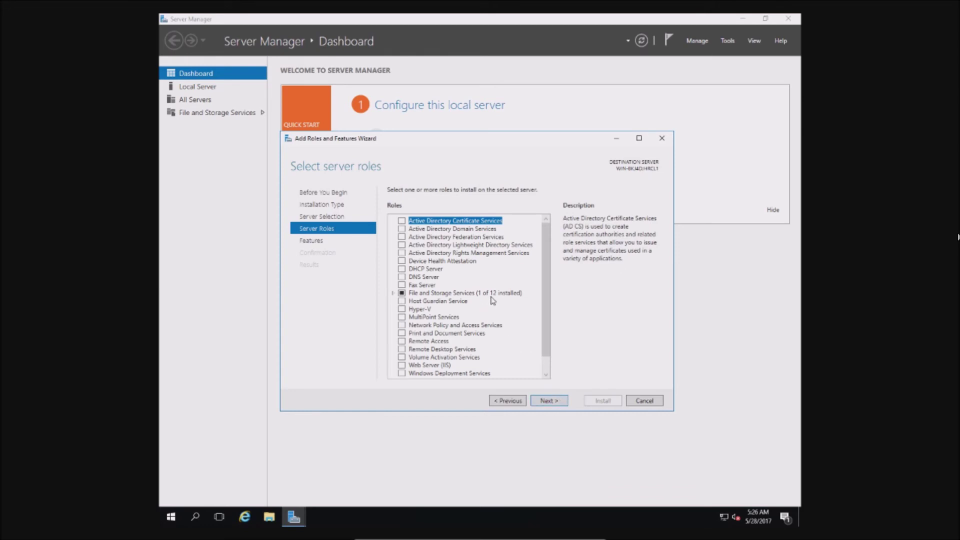
Step: Tick Web Server (IIS), accept its management tools, and continue to Features
{"action": "scroll", "coordinate": [494, 300], "scroll_direction": "down", "scroll_amount": 1}
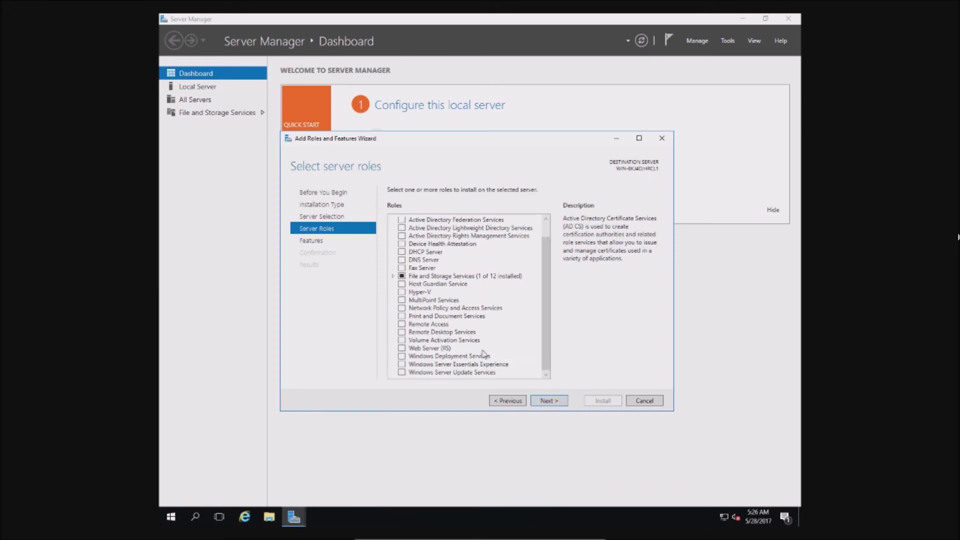
{"action": "left_click", "coordinate": [402, 348]}
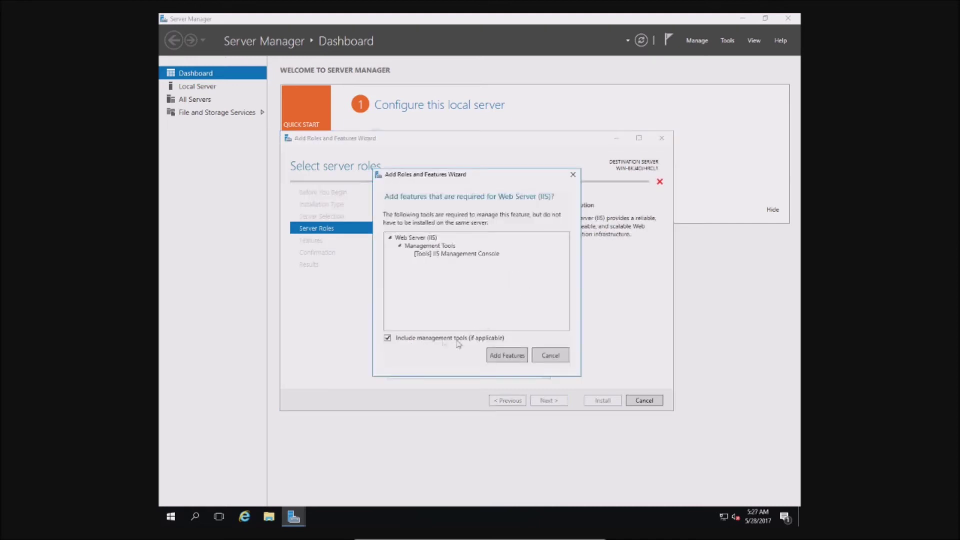
{"action": "left_click", "coordinate": [505, 356]}
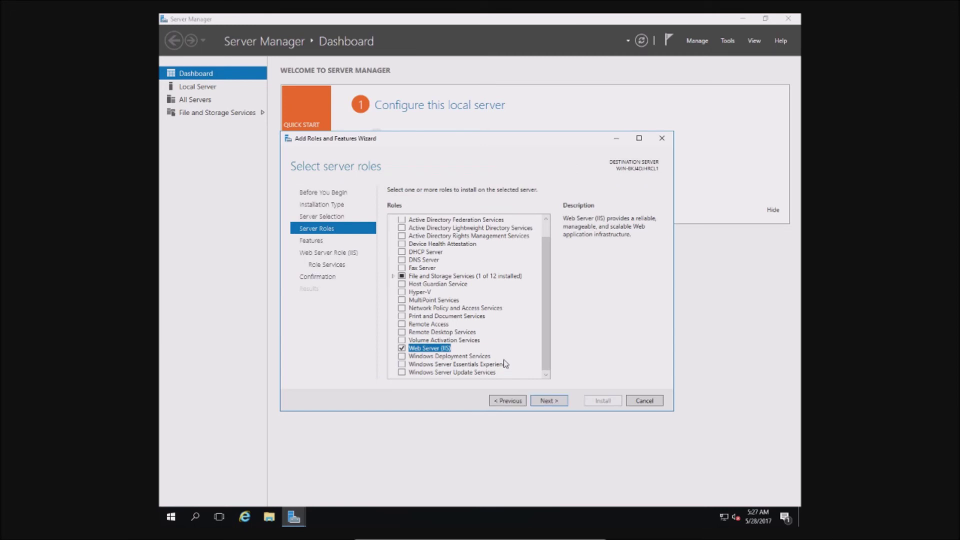
{"action": "left_click", "coordinate": [551, 402]}
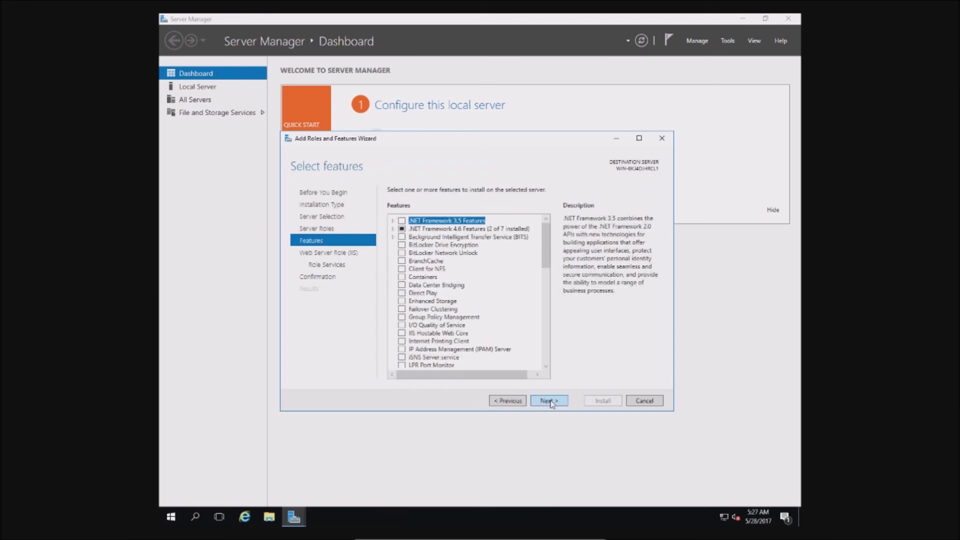
Step: Tick ASP.NET 4.6 plus MSMQ, HTTP, Named Pipe and TCP Activation under WCF Services
{"action": "left_click", "coordinate": [394, 229]}
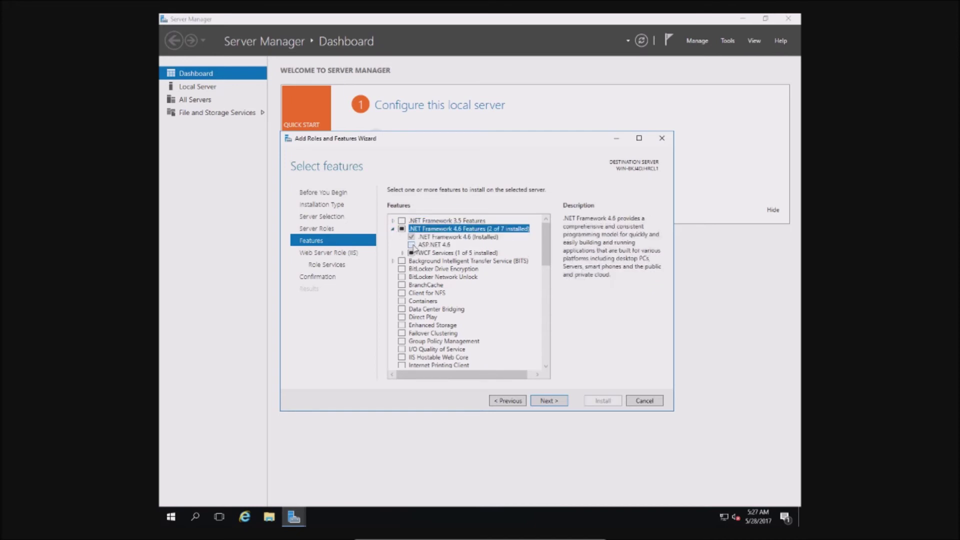
{"action": "left_click", "coordinate": [412, 245]}
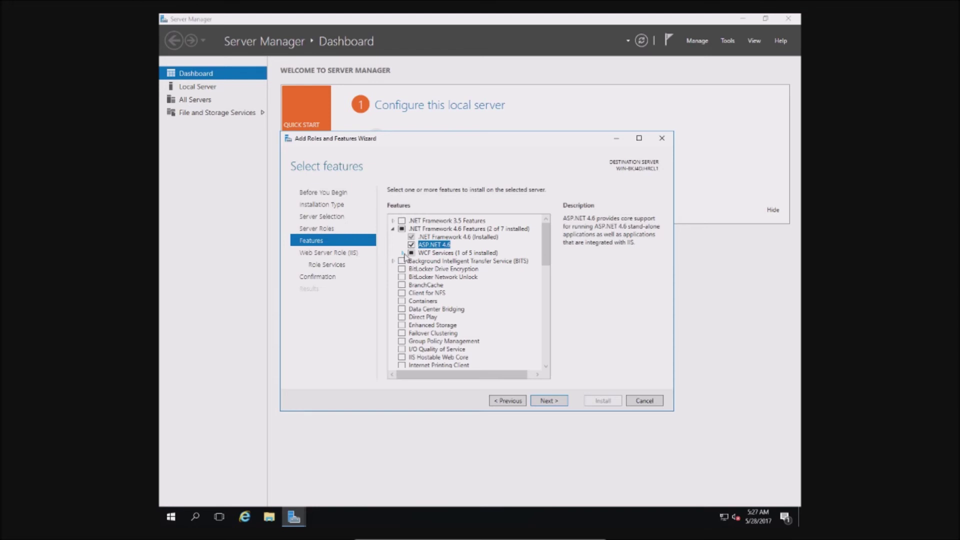
{"action": "left_click", "coordinate": [403, 253]}
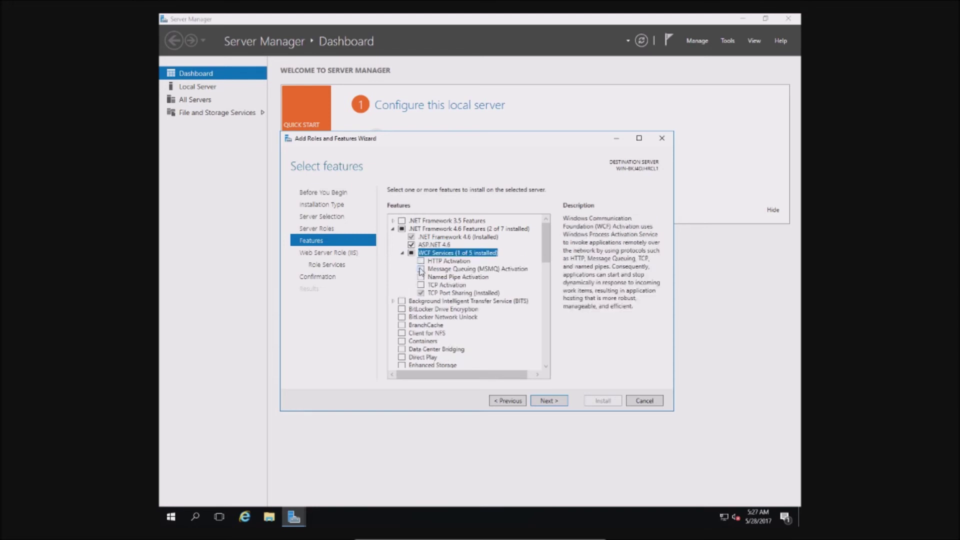
{"action": "left_click", "coordinate": [421, 270]}
{"action": "left_click", "coordinate": [494, 362]}
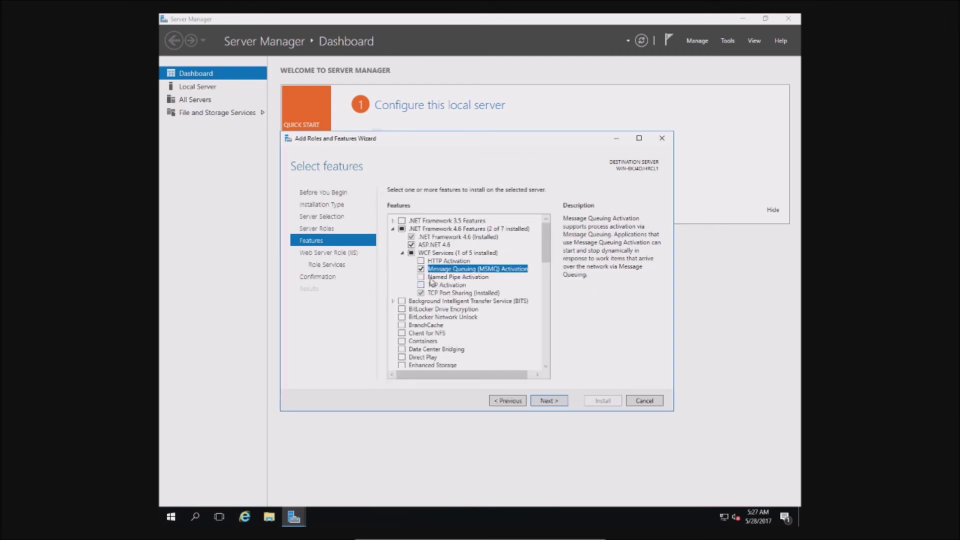
{"action": "left_click", "coordinate": [421, 261]}
{"action": "left_click", "coordinate": [506, 354]}
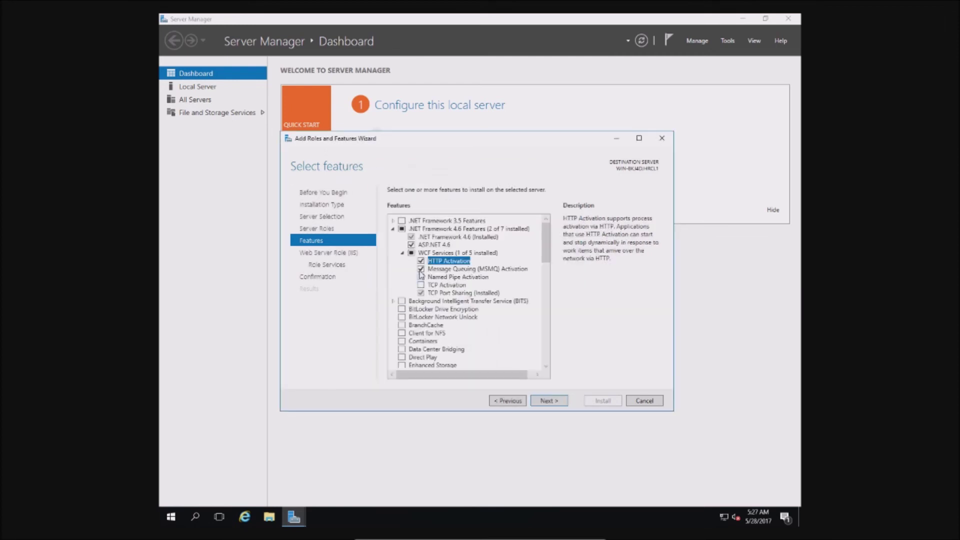
{"action": "left_click", "coordinate": [419, 270]}
{"action": "left_click", "coordinate": [420, 275]}
{"action": "left_click", "coordinate": [421, 270]}
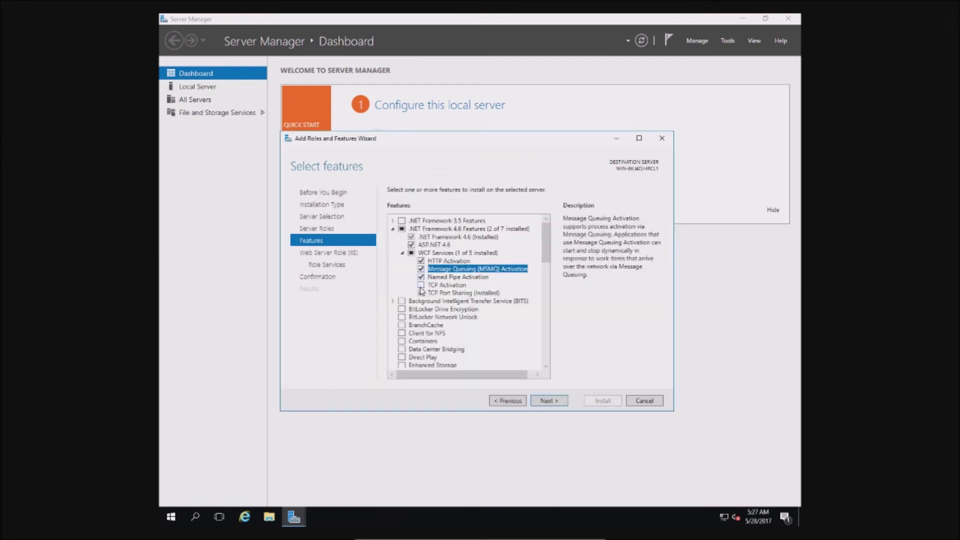
{"action": "left_click", "coordinate": [421, 285]}
{"action": "left_click", "coordinate": [548, 402]}
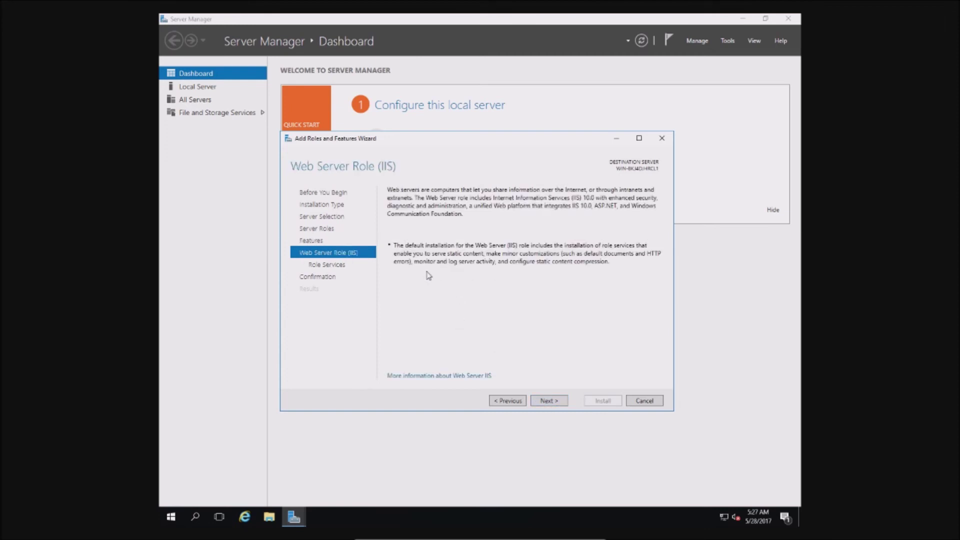
Step: Add Custom Logging, Logging Tools, ODBC Logging and Request Monitor role services
{"action": "left_click", "coordinate": [548, 402]}
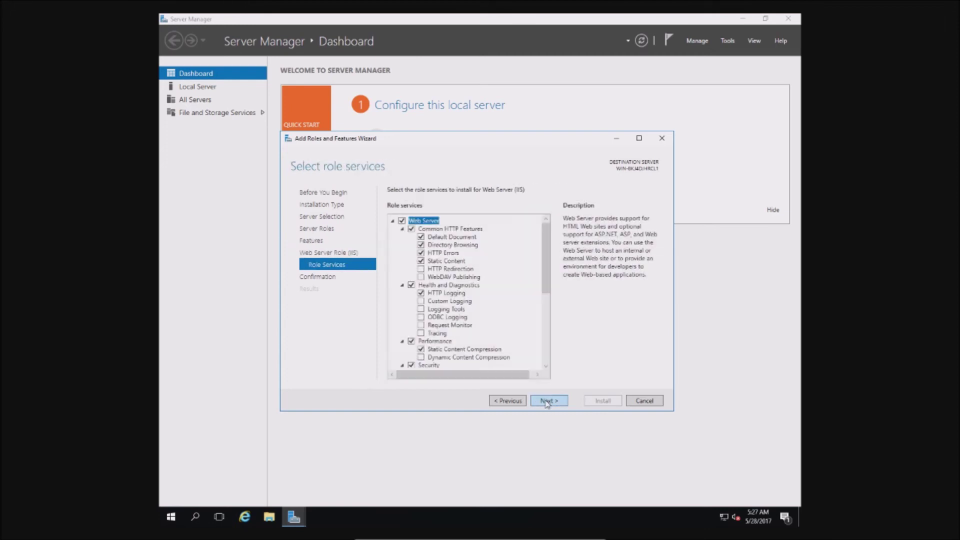
{"action": "left_click", "coordinate": [421, 302]}
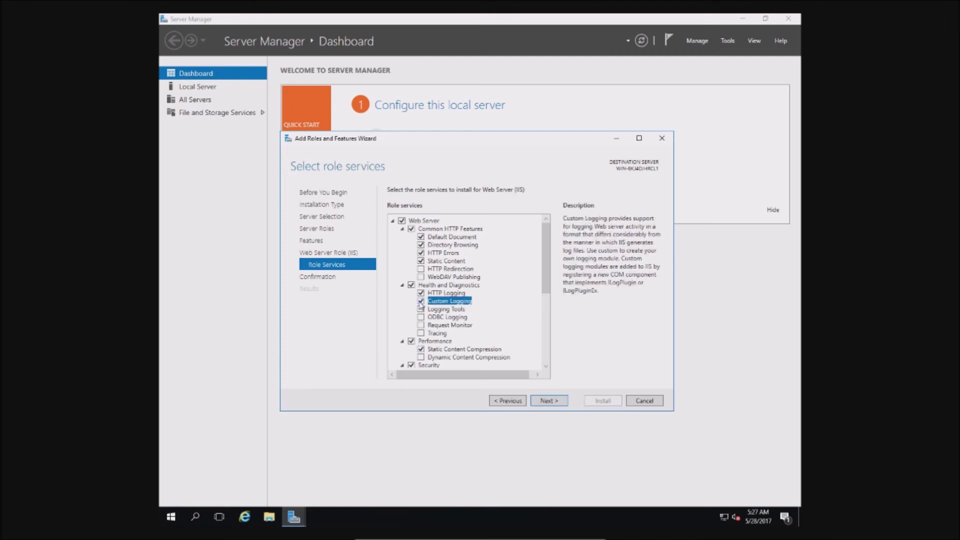
{"action": "left_click", "coordinate": [421, 309]}
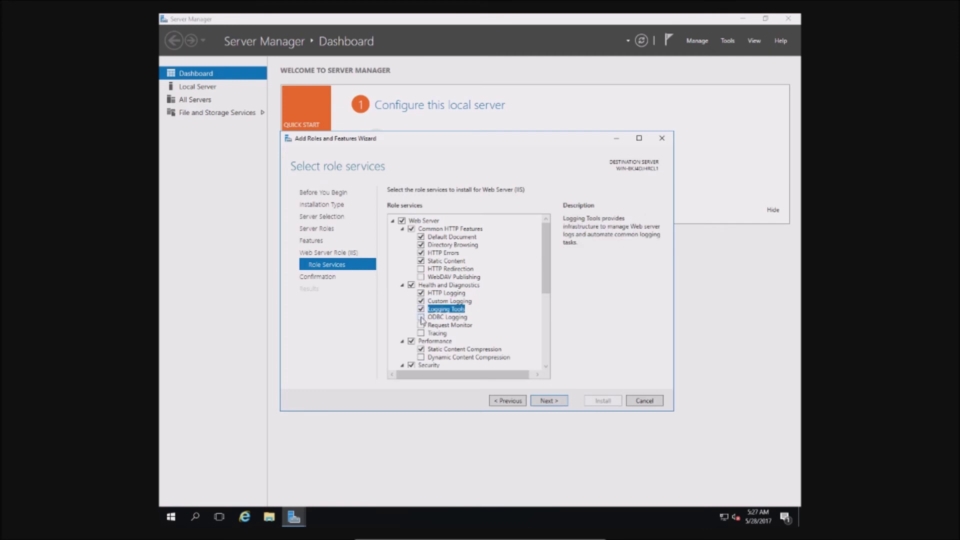
{"action": "left_click", "coordinate": [421, 316]}
{"action": "left_click", "coordinate": [421, 324]}
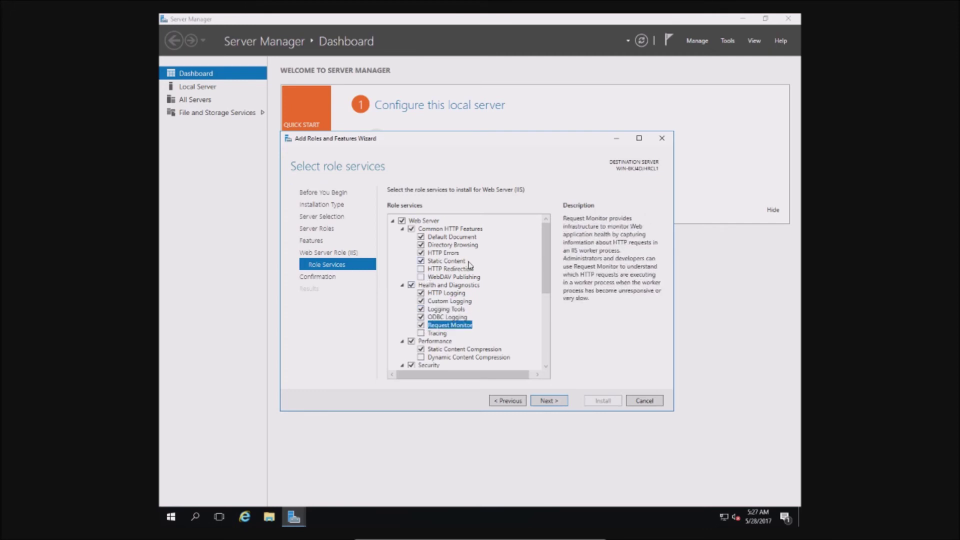
Step: Tick every Security role service, Basic through Windows Authentication, and reach the confirmation page
{"action": "left_click", "coordinate": [420, 270]}
{"action": "scroll", "coordinate": [425, 280], "scroll_direction": "down", "scroll_amount": 3}
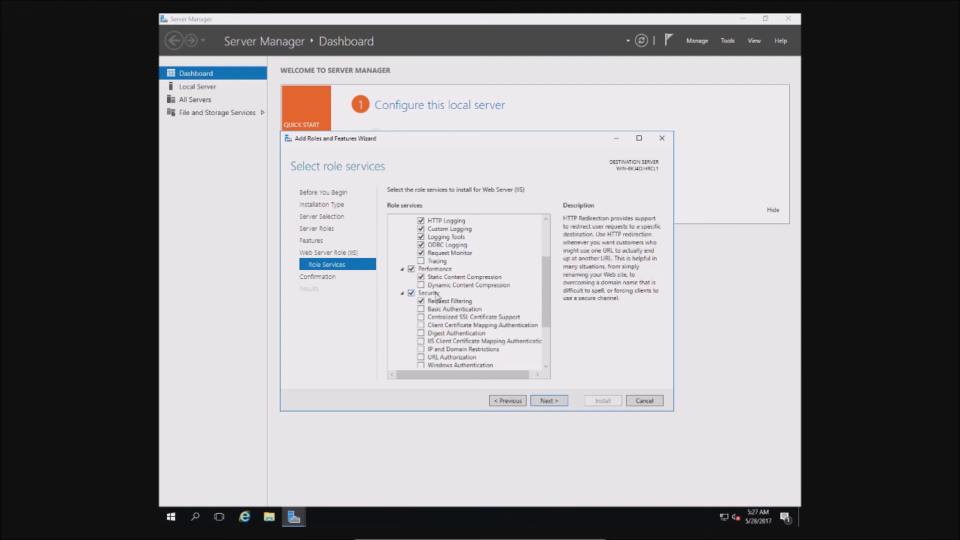
{"action": "scroll", "coordinate": [446, 306], "scroll_direction": "down", "scroll_amount": 2}
{"action": "scroll", "coordinate": [427, 294], "scroll_direction": "up", "scroll_amount": 1}
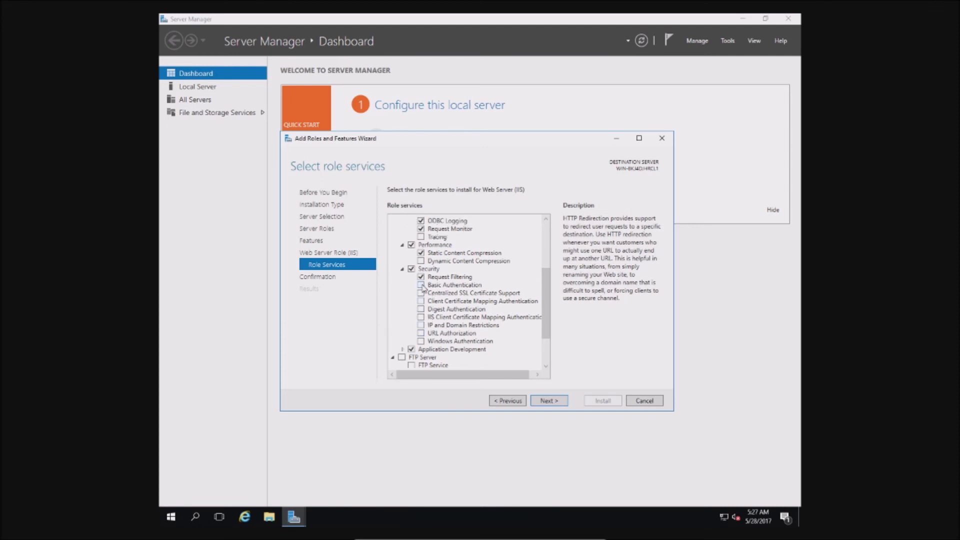
{"action": "left_click", "coordinate": [421, 284]}
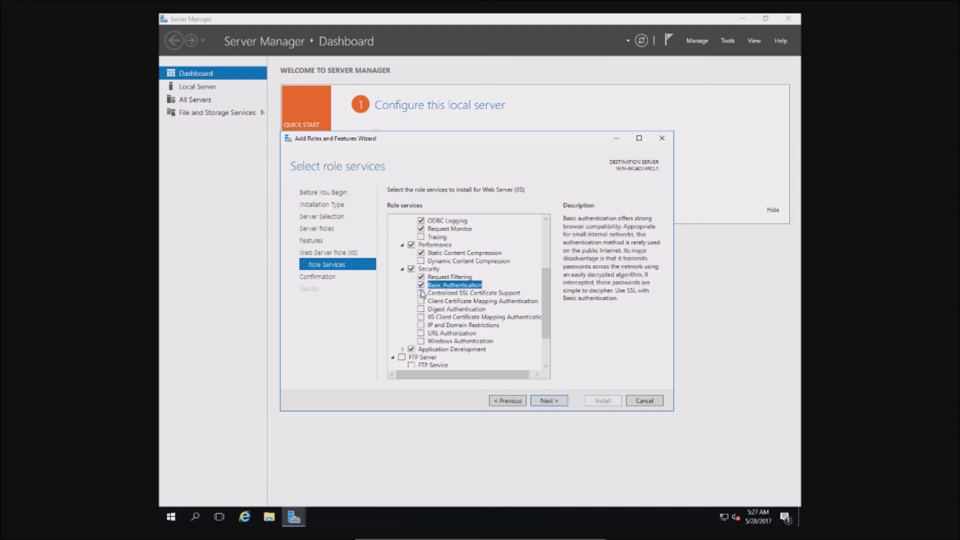
{"action": "left_click", "coordinate": [421, 293]}
{"action": "left_click", "coordinate": [420, 300]}
{"action": "left_click", "coordinate": [420, 308]}
{"action": "left_click", "coordinate": [420, 317]}
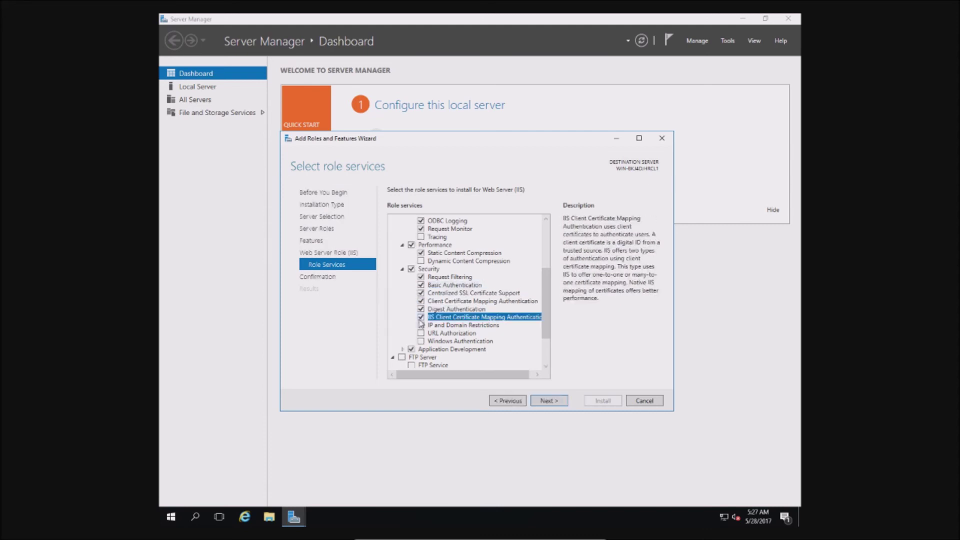
{"action": "left_click", "coordinate": [421, 324]}
{"action": "left_click", "coordinate": [420, 333]}
{"action": "left_click", "coordinate": [421, 340]}
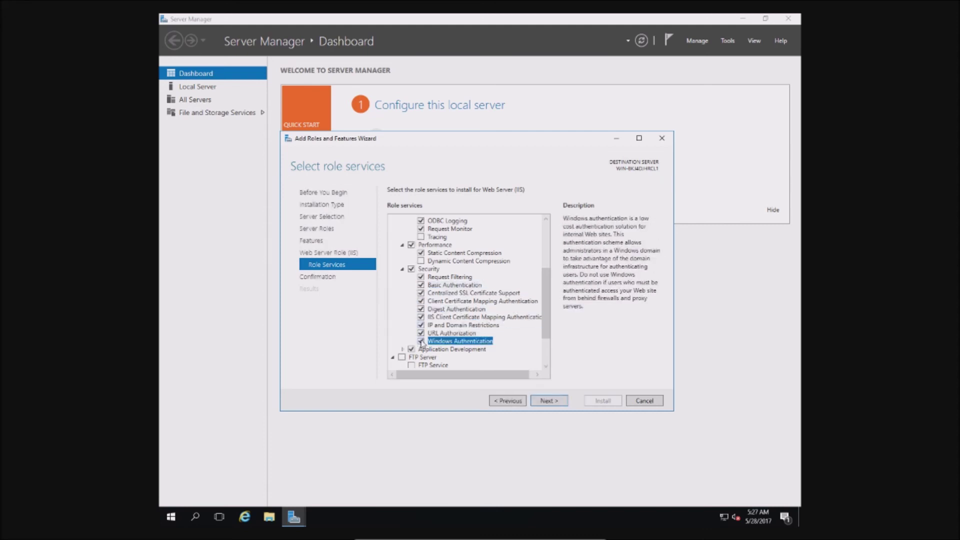
{"action": "left_click", "coordinate": [542, 402]}
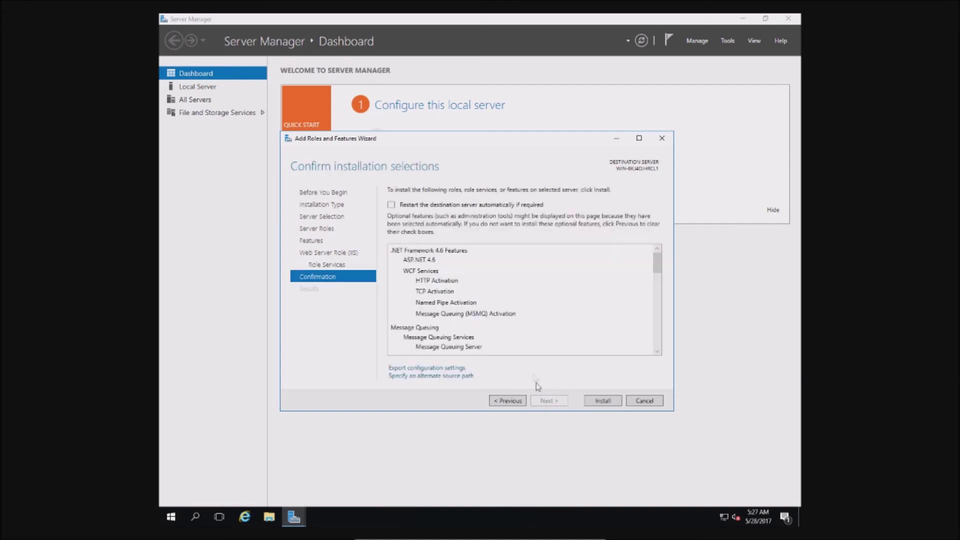
Step: Install the selected IIS roles and features, closing the wizard once installation succeeds
{"action": "left_click", "coordinate": [593, 401]}
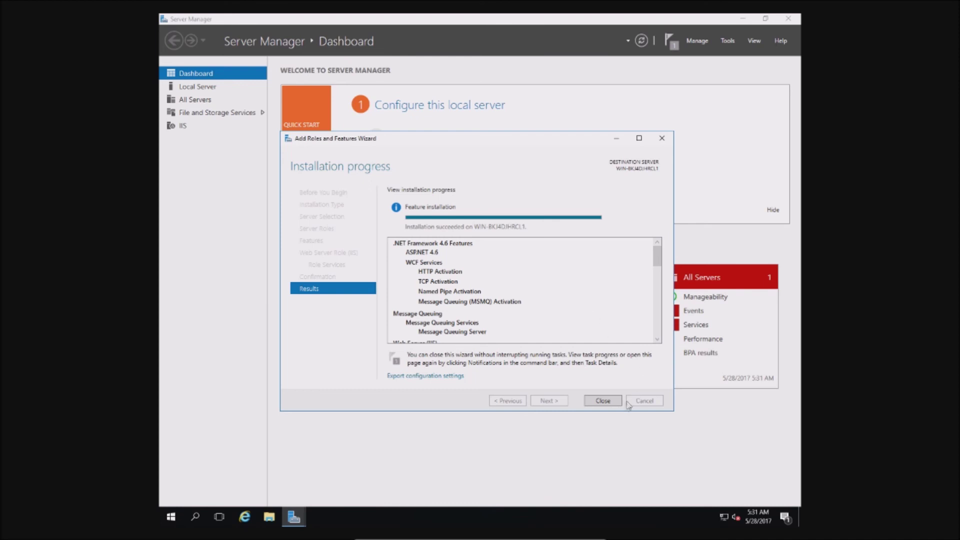
{"action": "left_click", "coordinate": [603, 401]}
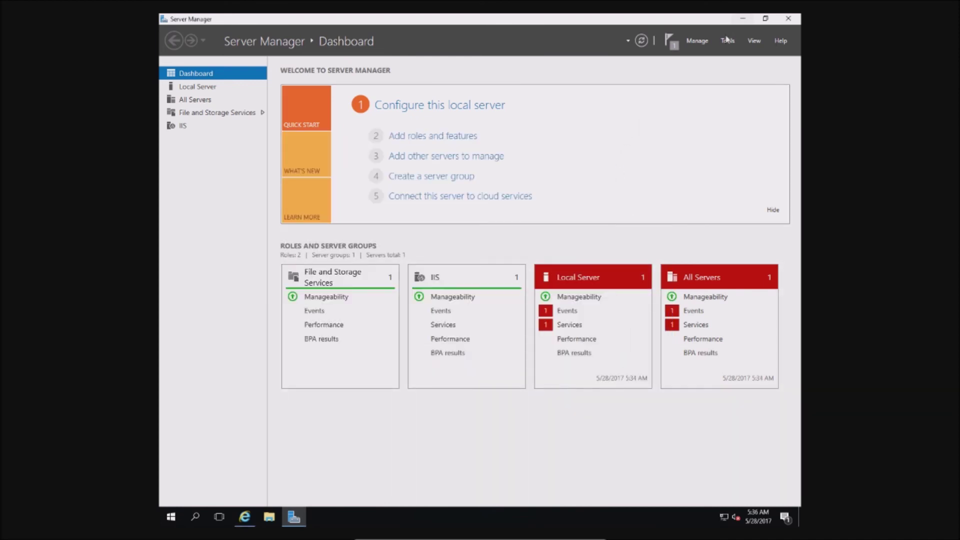
Step: Launch IIS Manager, expand the server and Sites to show Default Web Site, then start Internet Explorer
{"action": "left_click", "coordinate": [728, 41]}
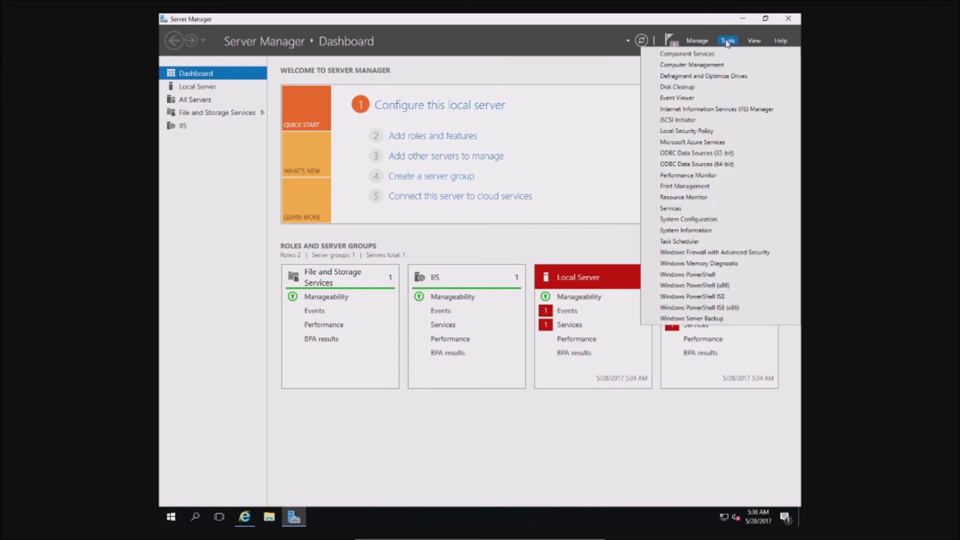
{"action": "left_click", "coordinate": [740, 110]}
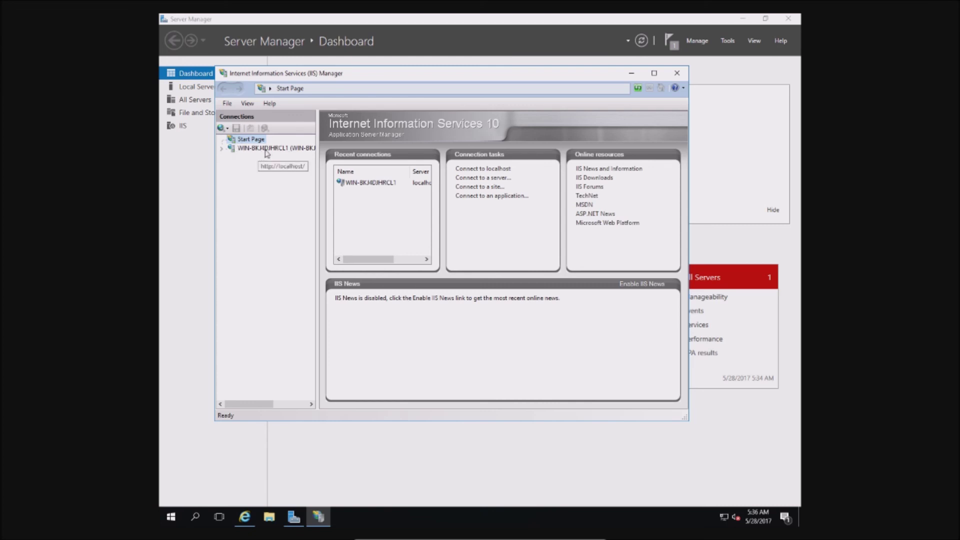
{"action": "left_click", "coordinate": [221, 148]}
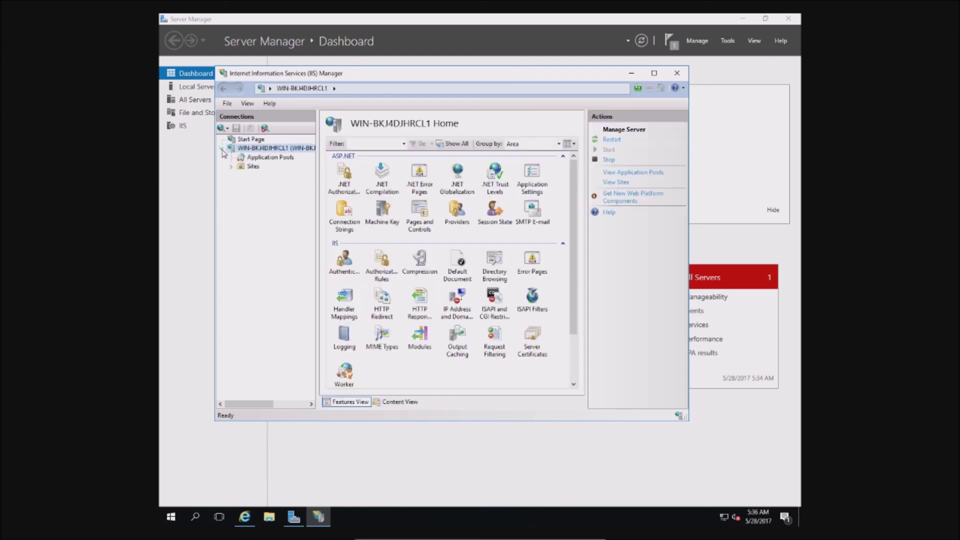
{"action": "left_click", "coordinate": [231, 167]}
{"action": "left_click", "coordinate": [245, 516]}
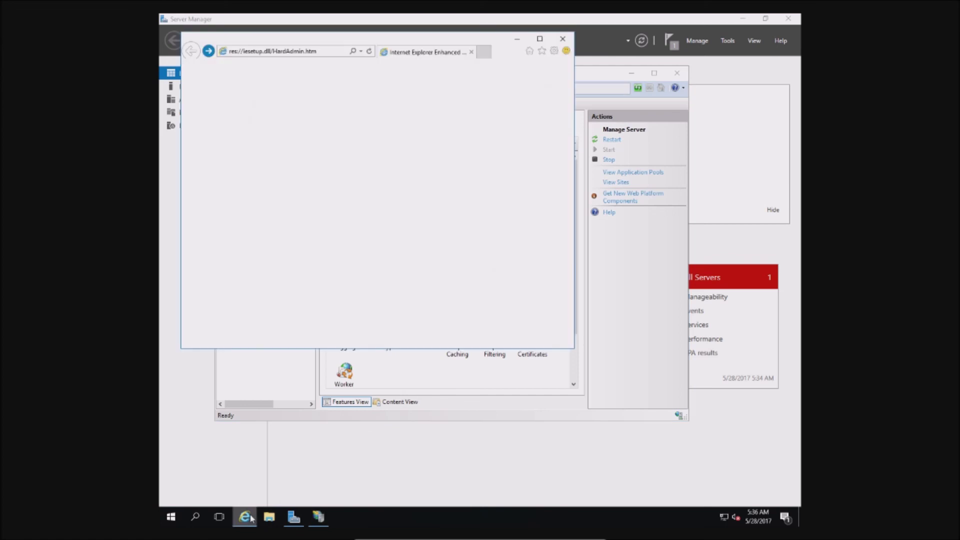
Step: Browse to localhost in Internet Explorer, maximize it to confirm the IIS welcome page, then minimize it
{"action": "left_click", "coordinate": [279, 51]}
{"action": "type", "text": "loca"}
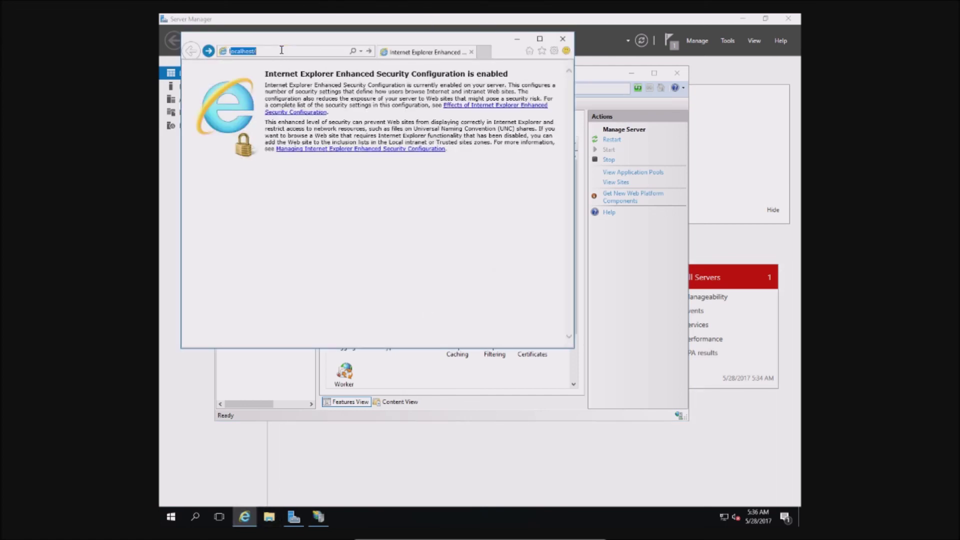
{"action": "type", "text": "lho"}
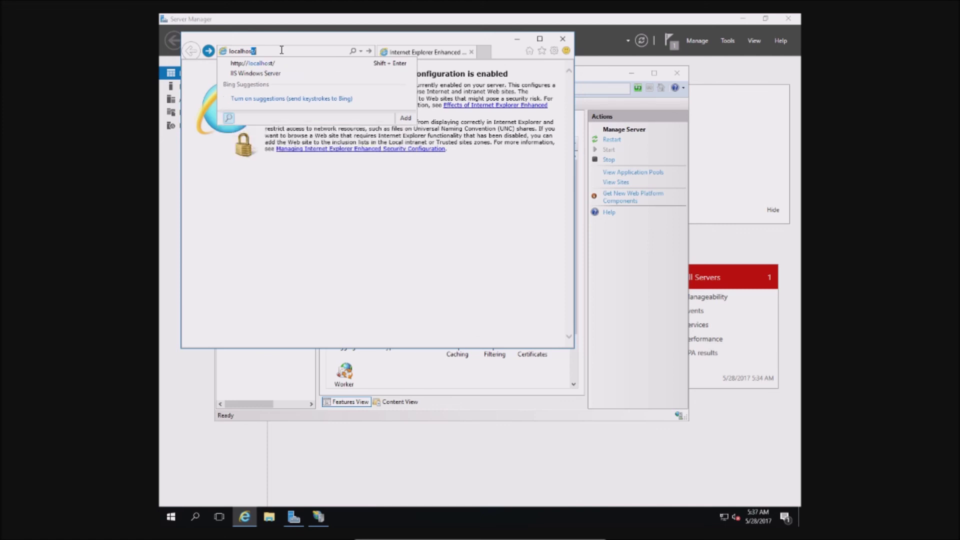
{"action": "type", "text": "st"}
{"action": "key", "text": "Return"}
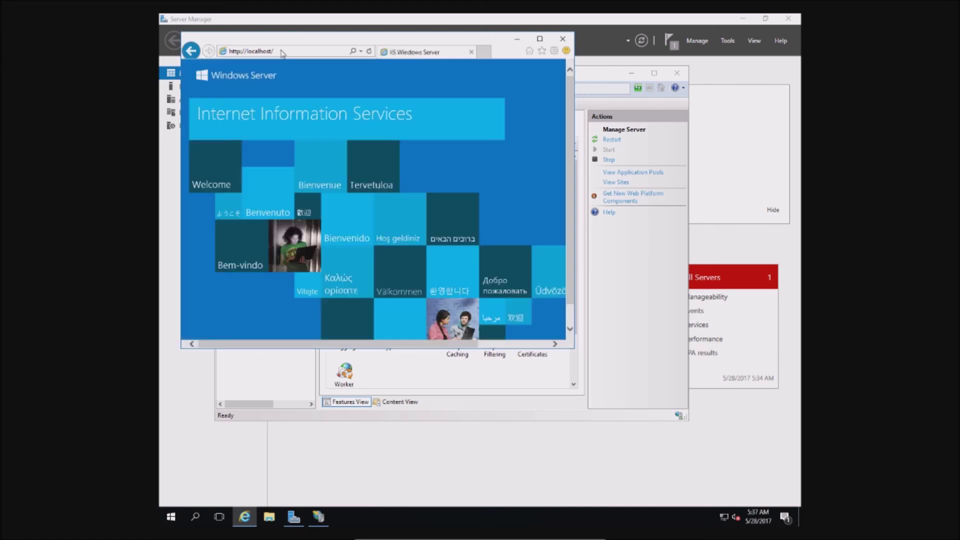
{"action": "left_click", "coordinate": [540, 40]}
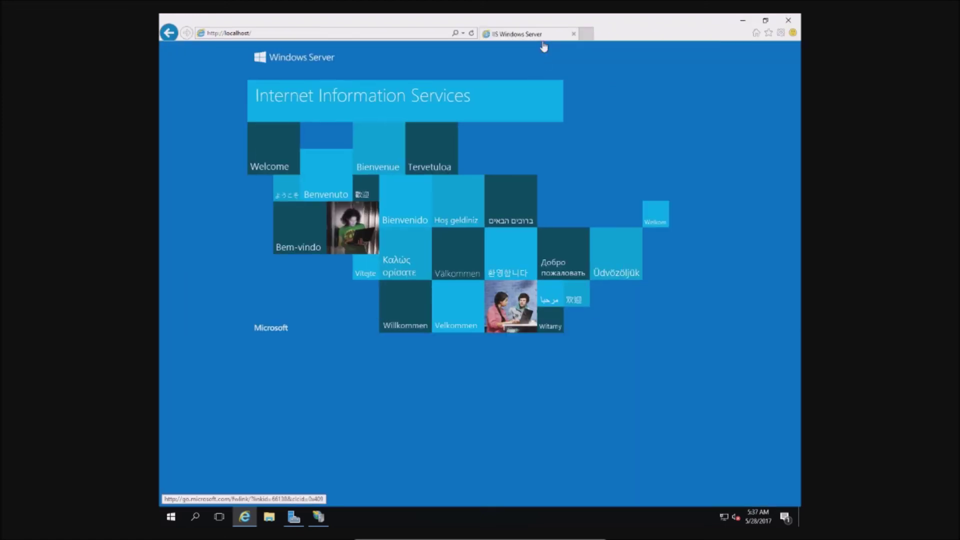
{"action": "left_click", "coordinate": [750, 22]}
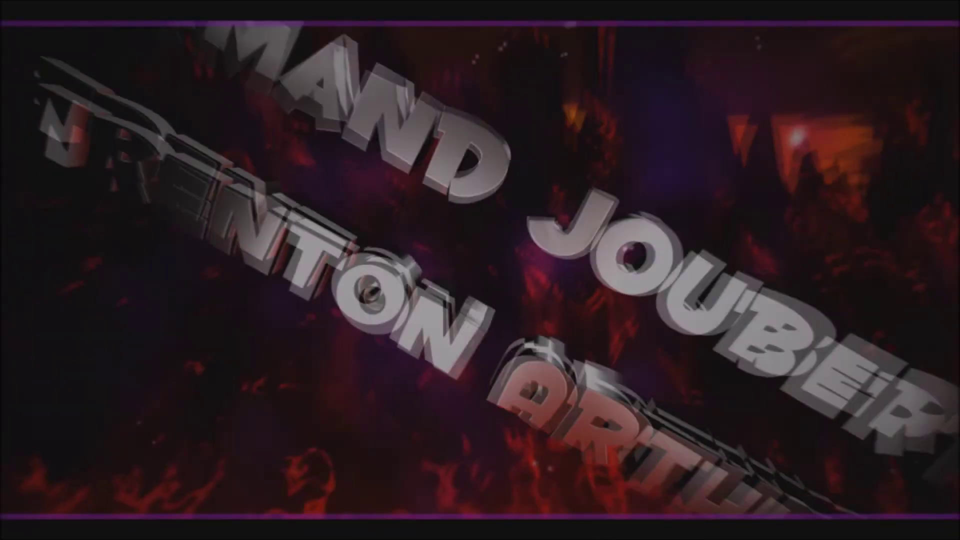